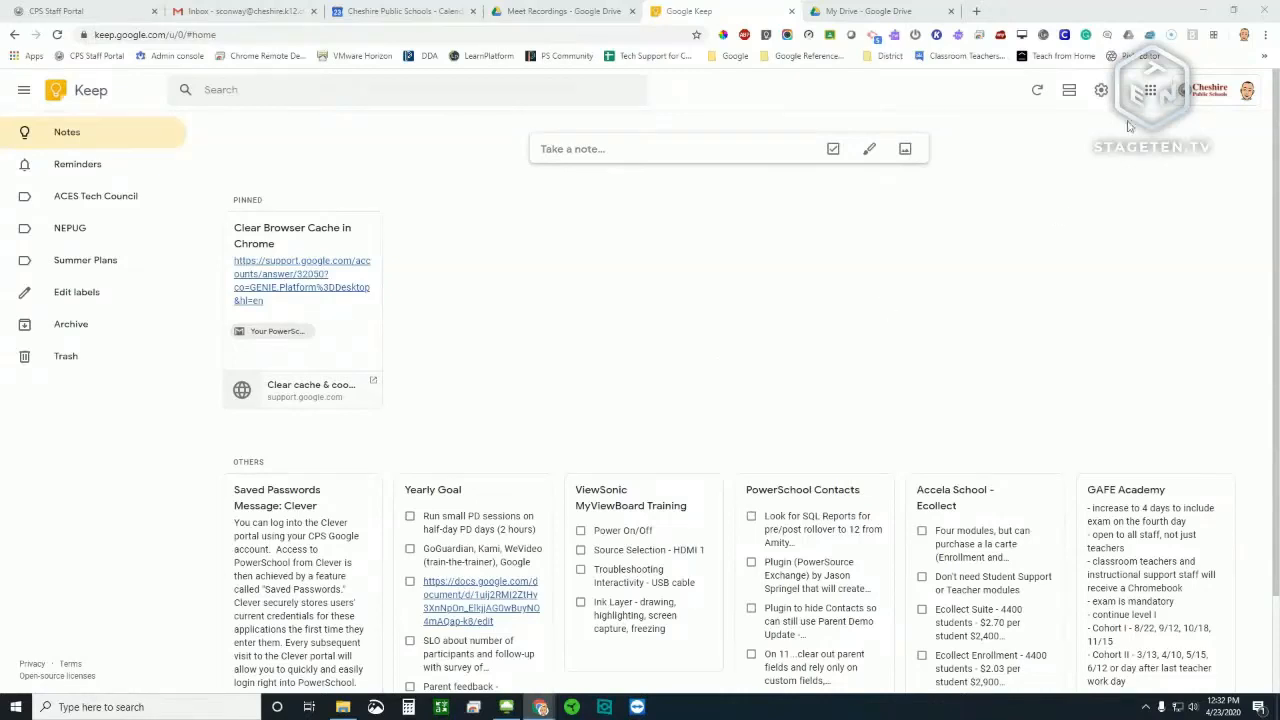
Locate Keep in the list of Google apps and close the list
left_click(1151, 92)
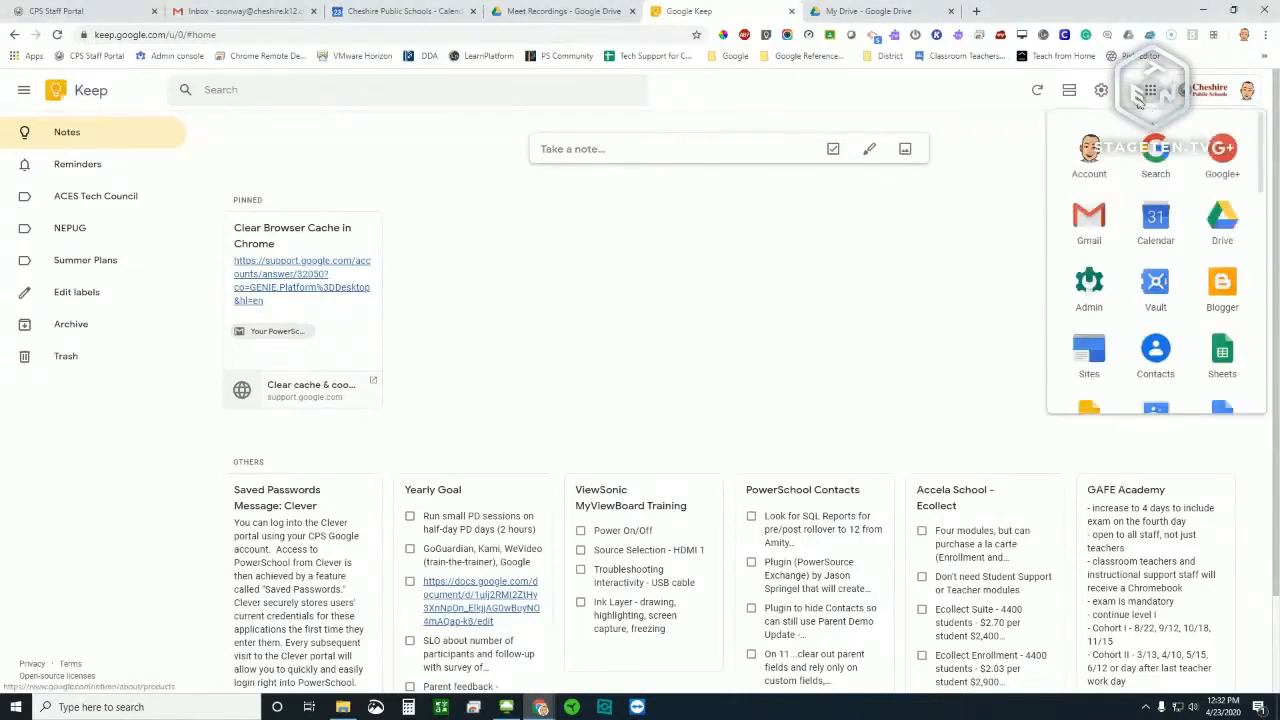
scroll(1148, 200, "down", 2)
scroll(1148, 200, "down", 1)
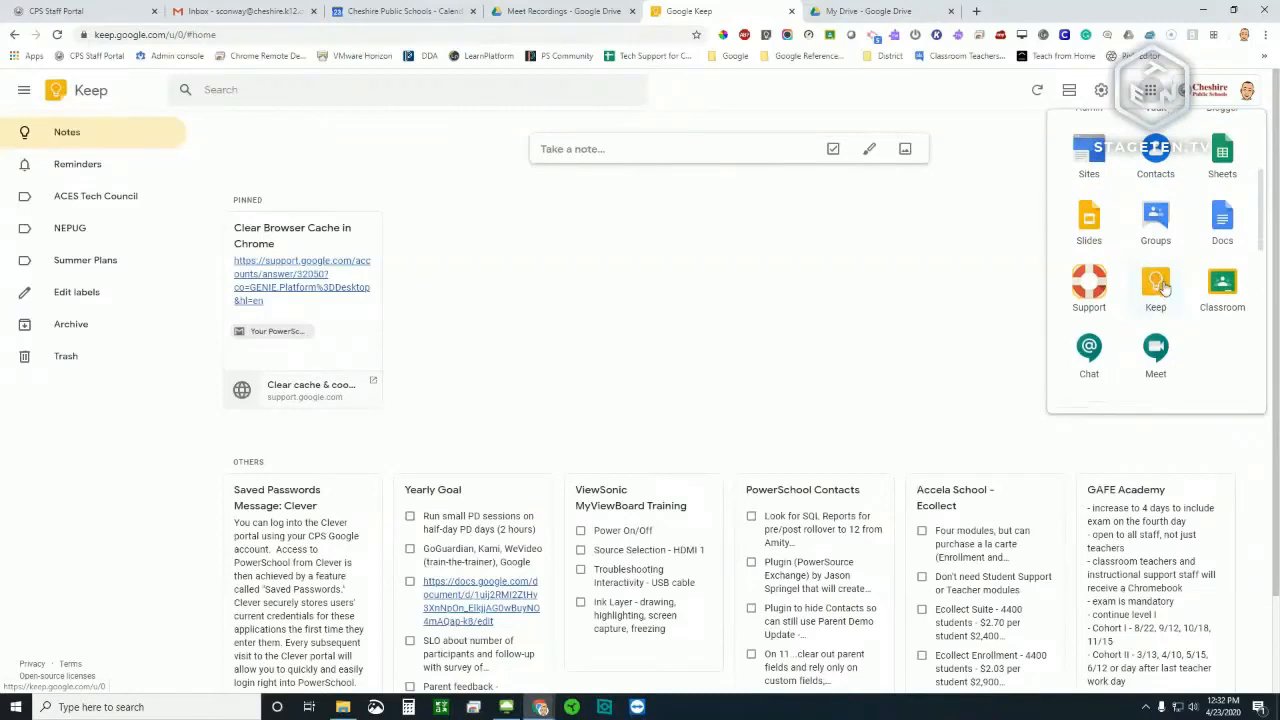
left_click(880, 285)
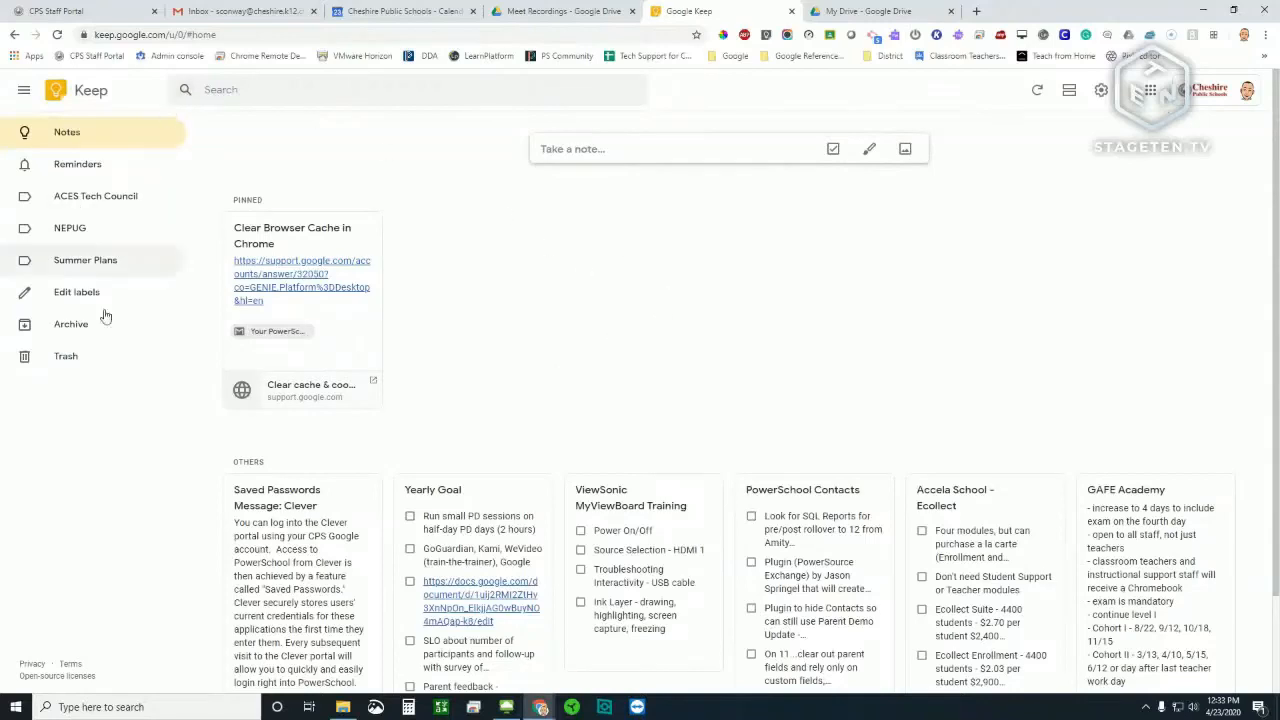
View the notes filed under the ACES Tech Council, NEPUG and Summer Plans labels
left_click(104, 206)
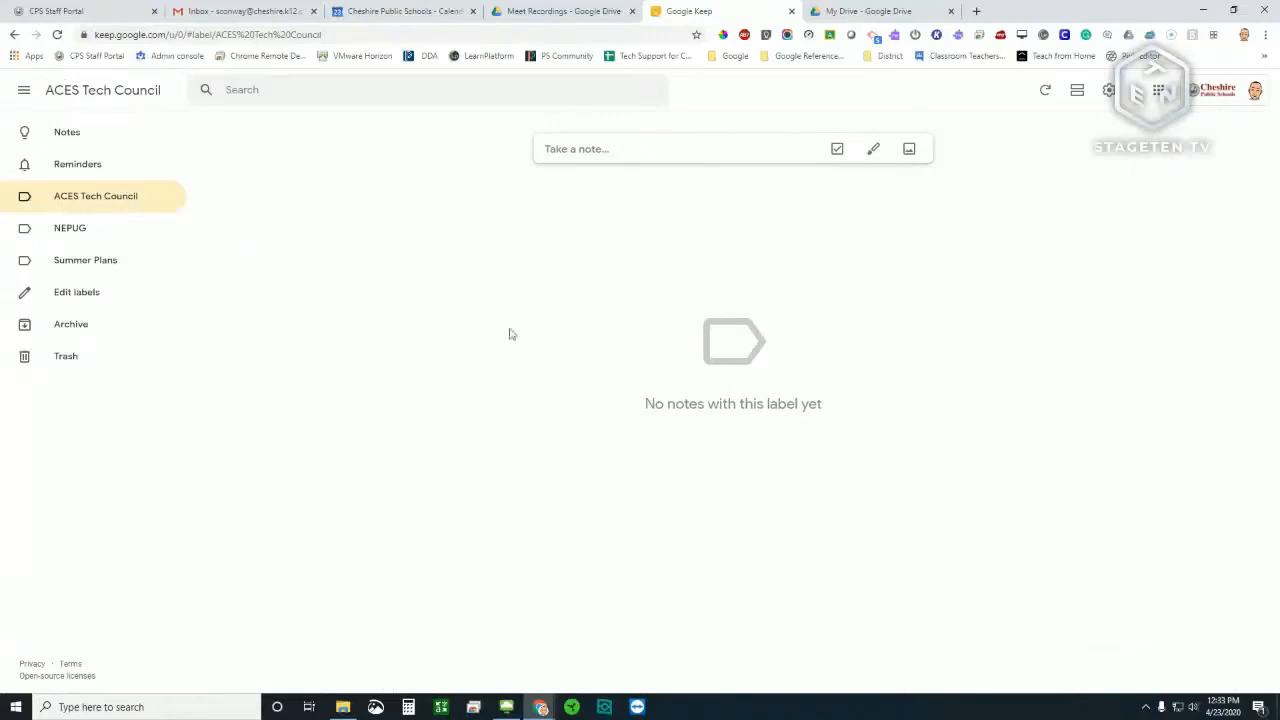
left_click(95, 234)
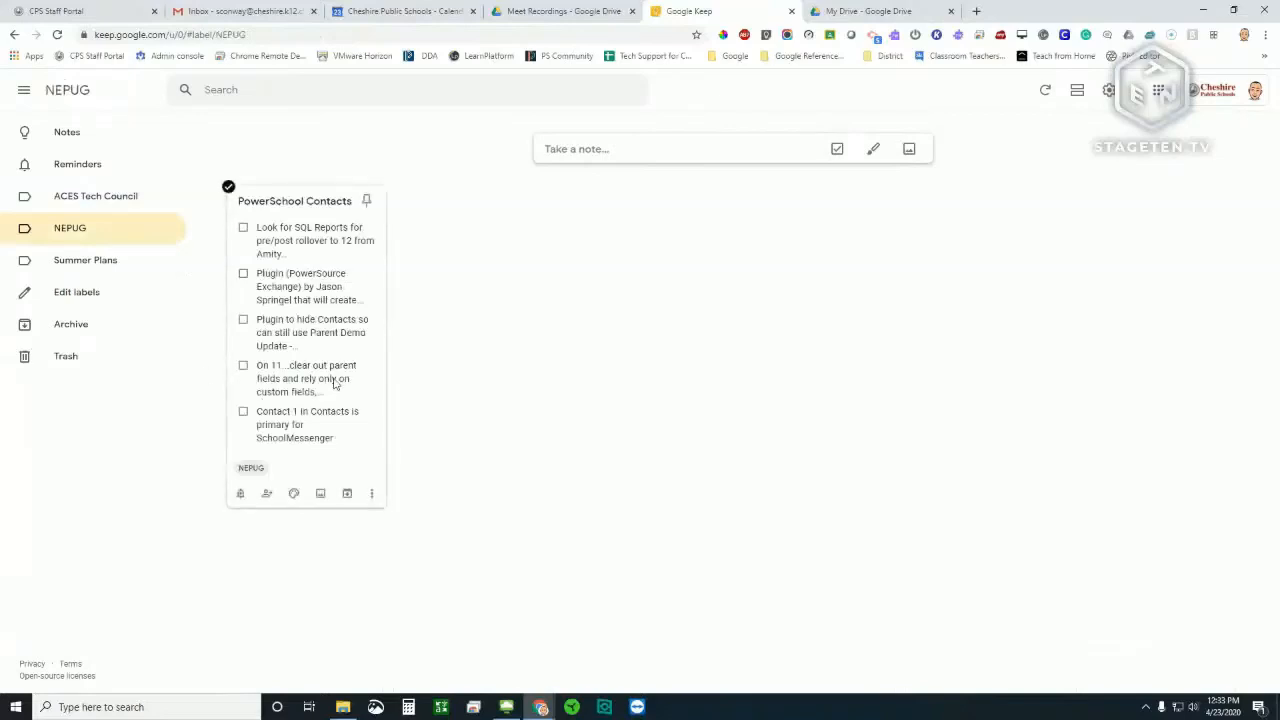
left_click(101, 269)
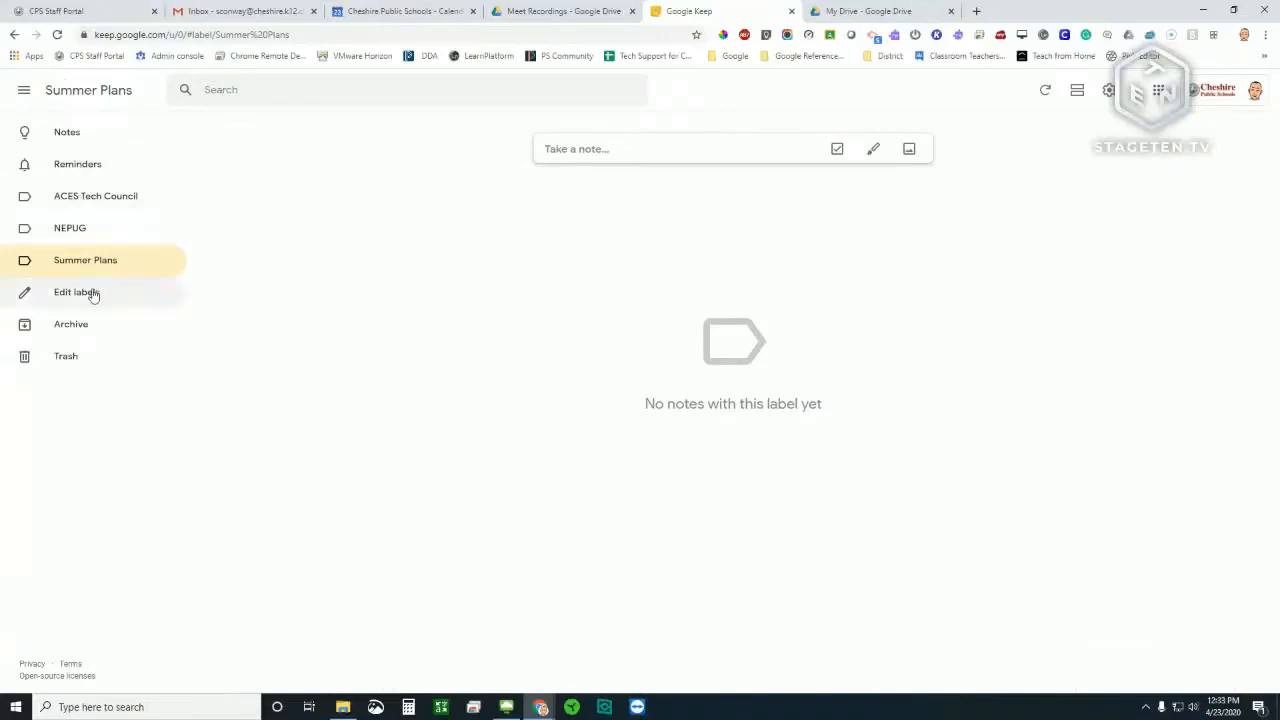
Review the label editing dialog, close it without changes and return to the main notes
left_click(83, 299)
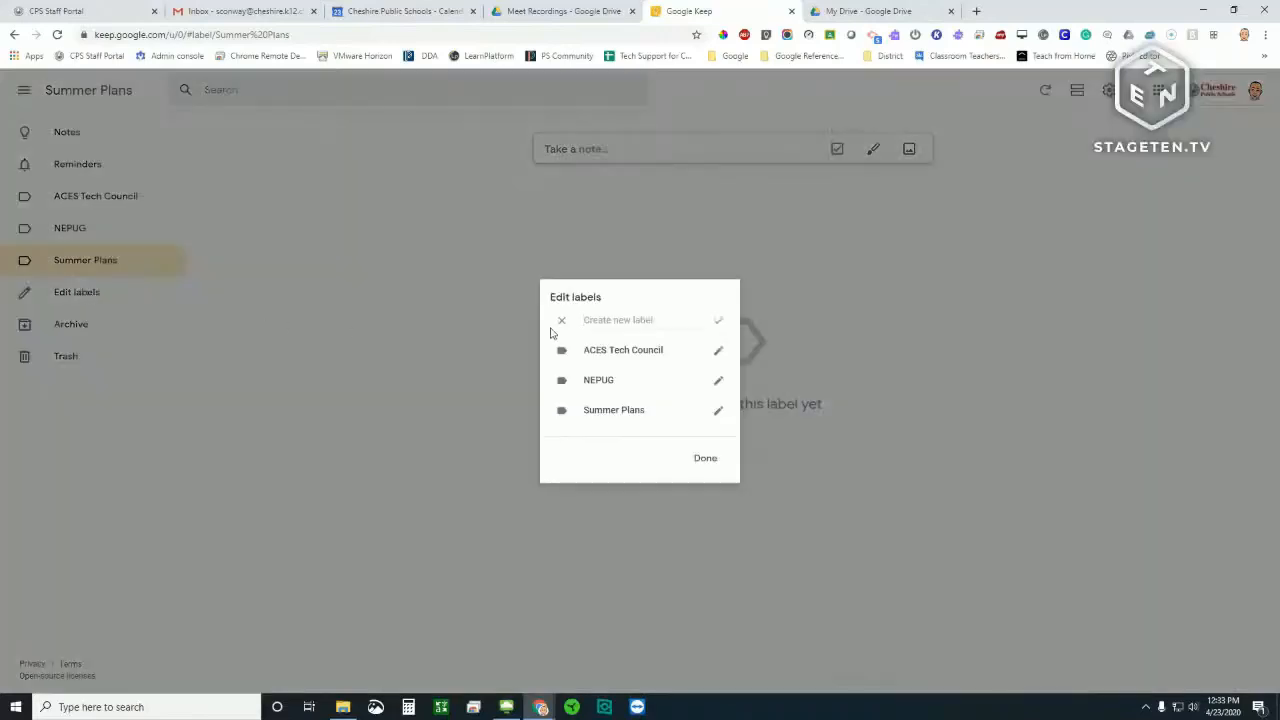
left_click(712, 462)
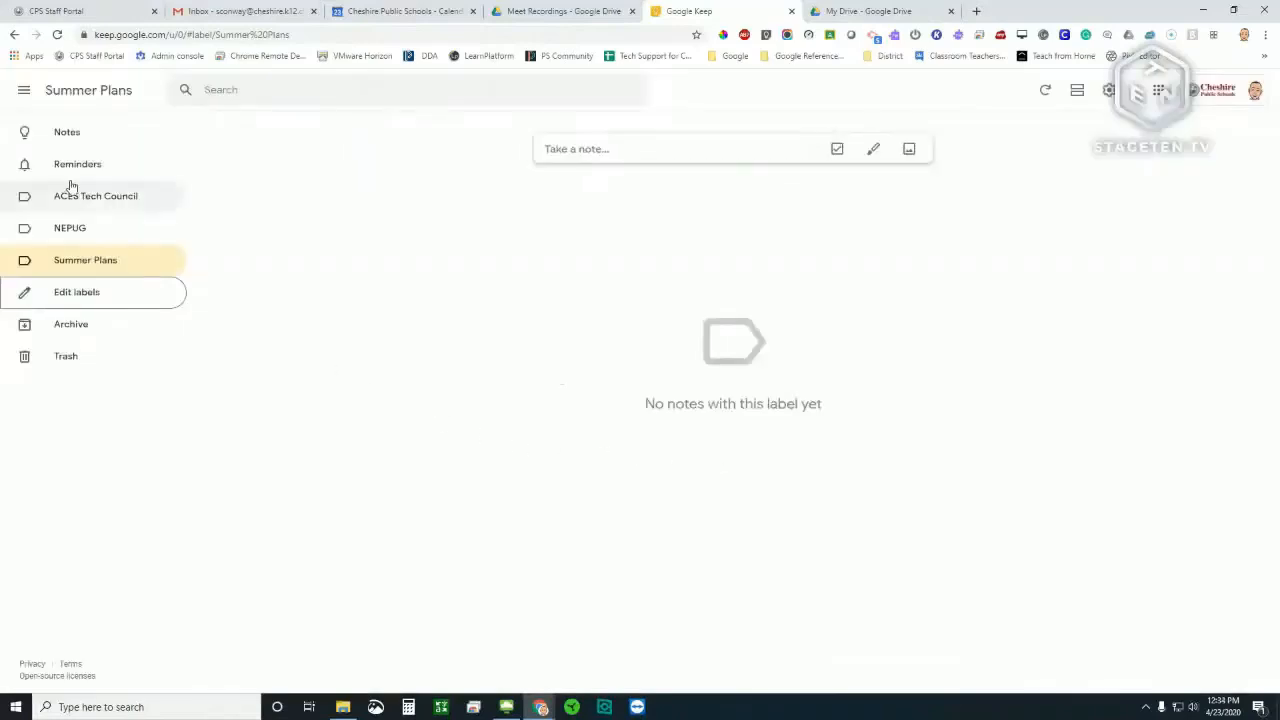
left_click(69, 144)
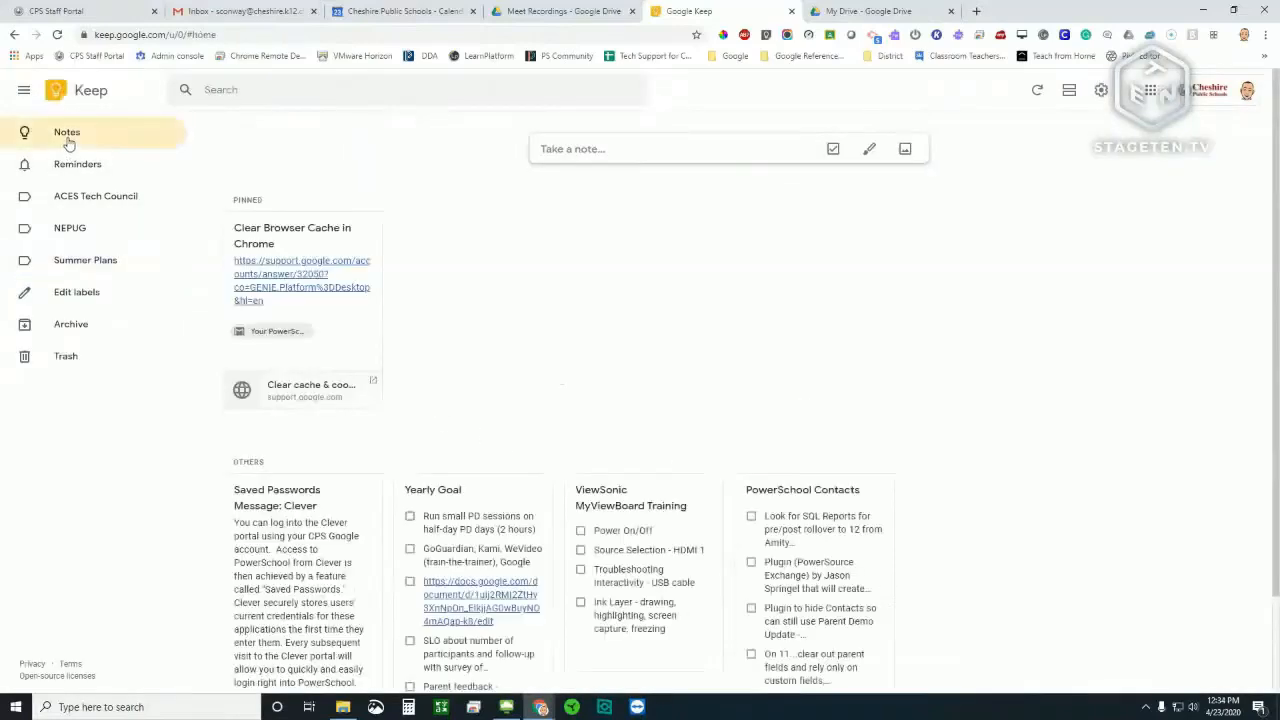
Look through the archived and trashed notes and return to the main notes
left_click(104, 327)
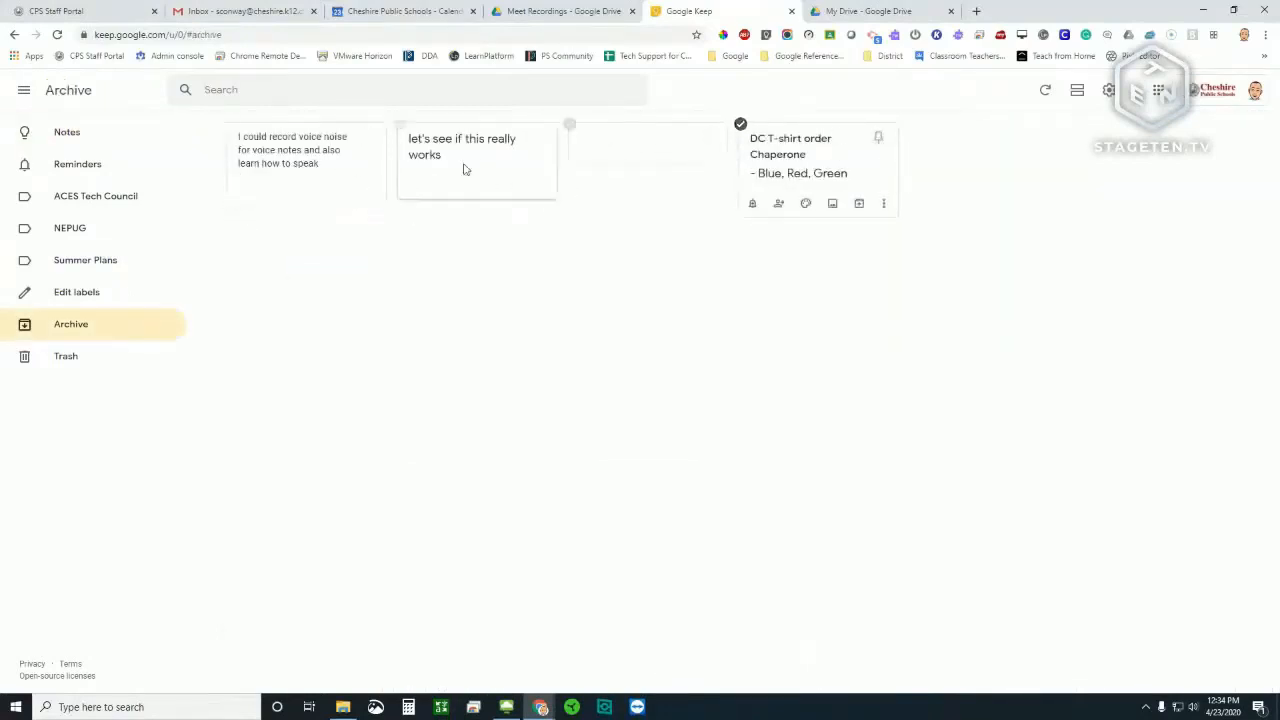
left_click(66, 147)
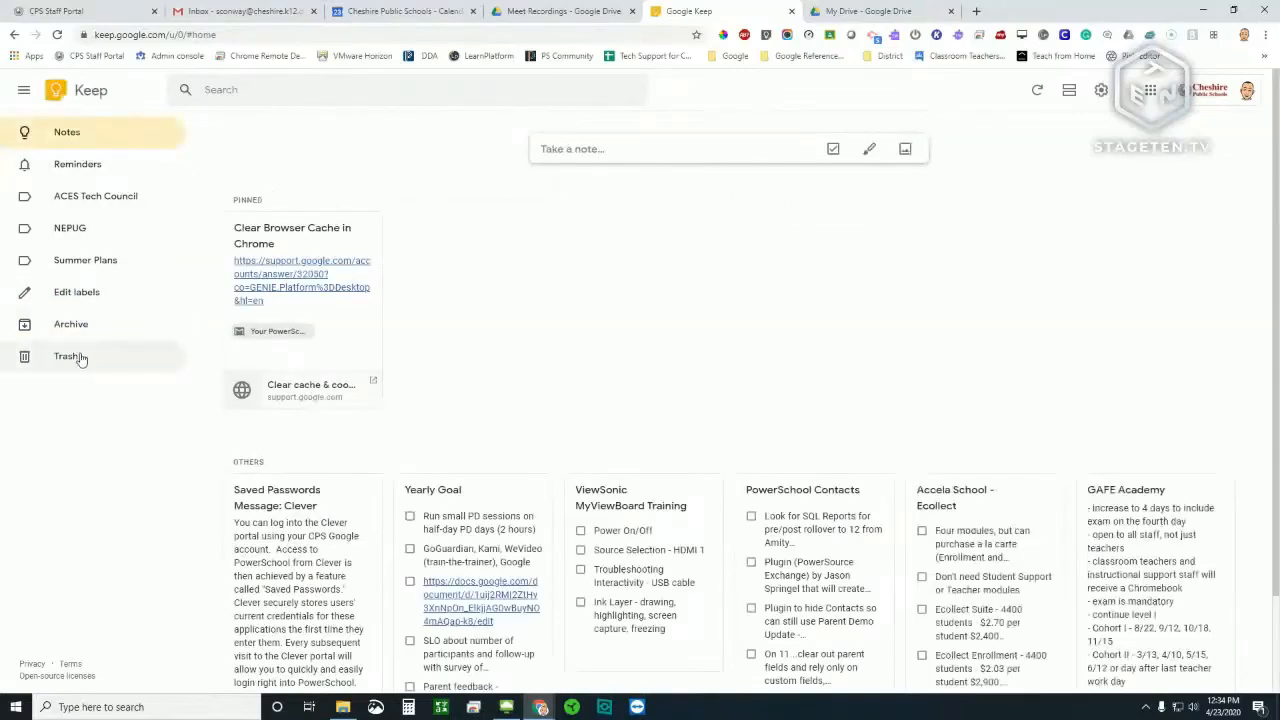
left_click(80, 357)
left_click(74, 134)
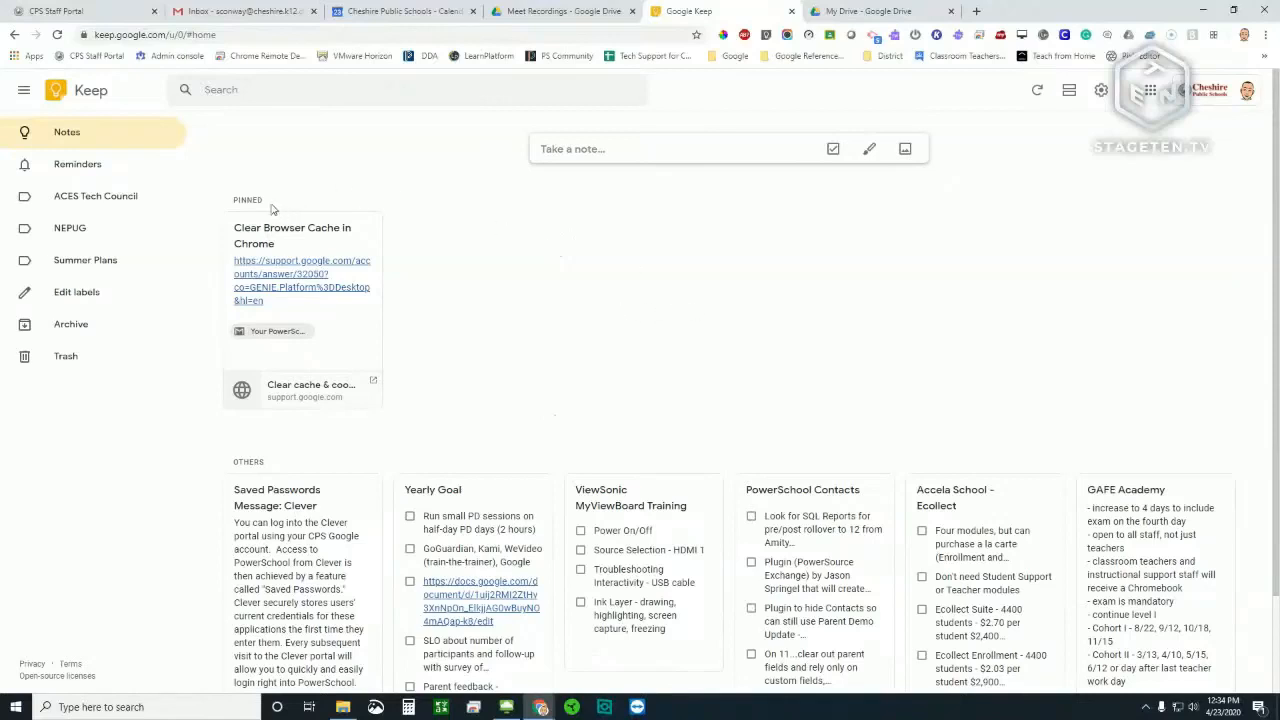
Switch to Gmail, view the snoozed mail and show the Keep notes beside it
mouse_move(294, 243)
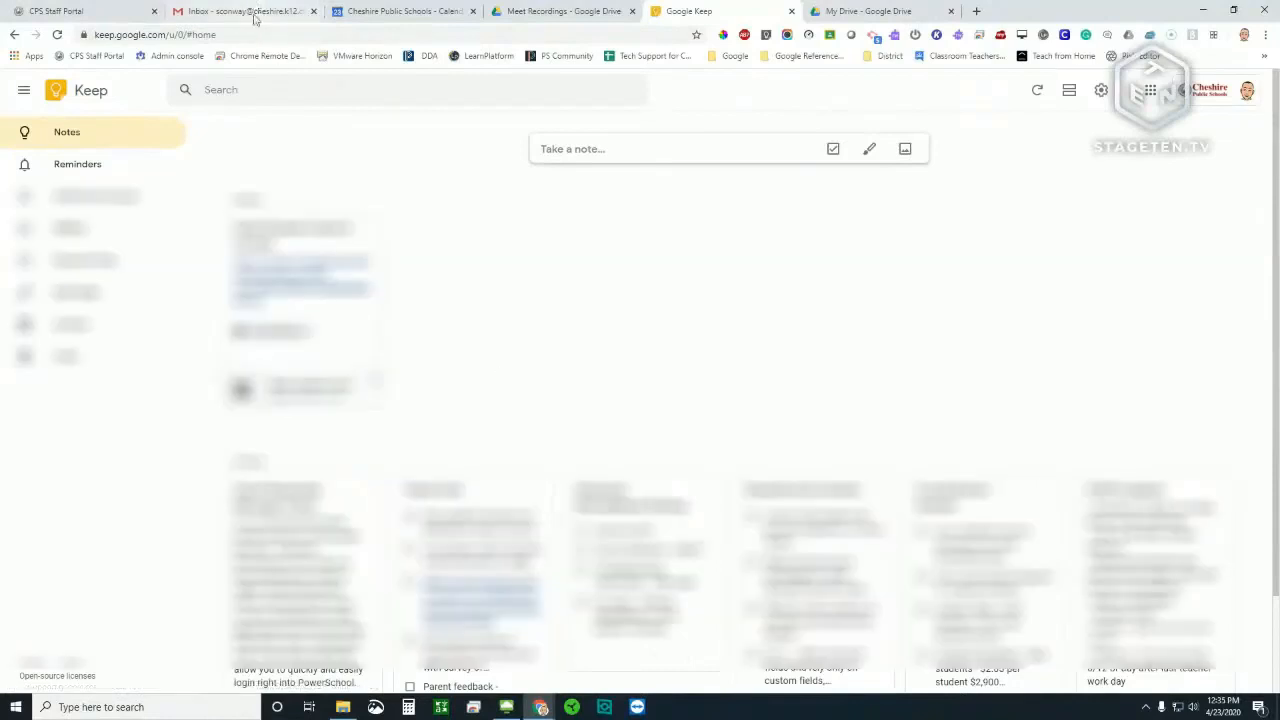
left_click(255, 17)
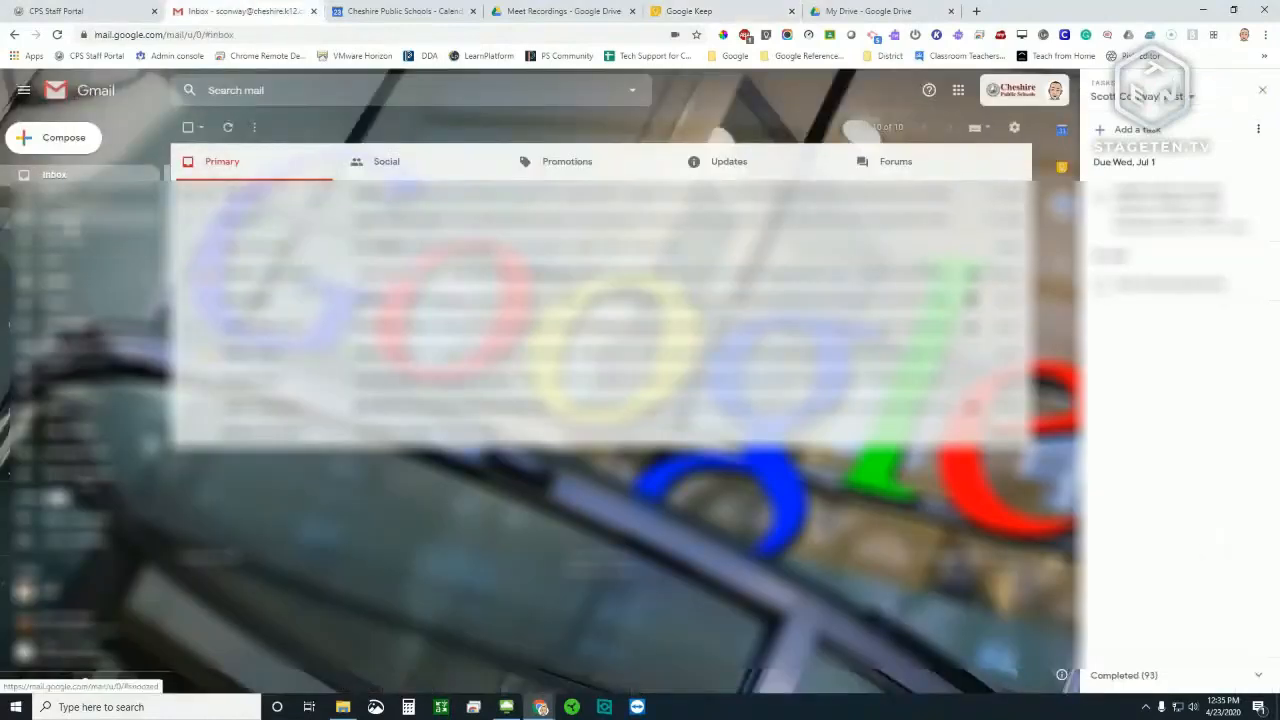
left_click(55, 218)
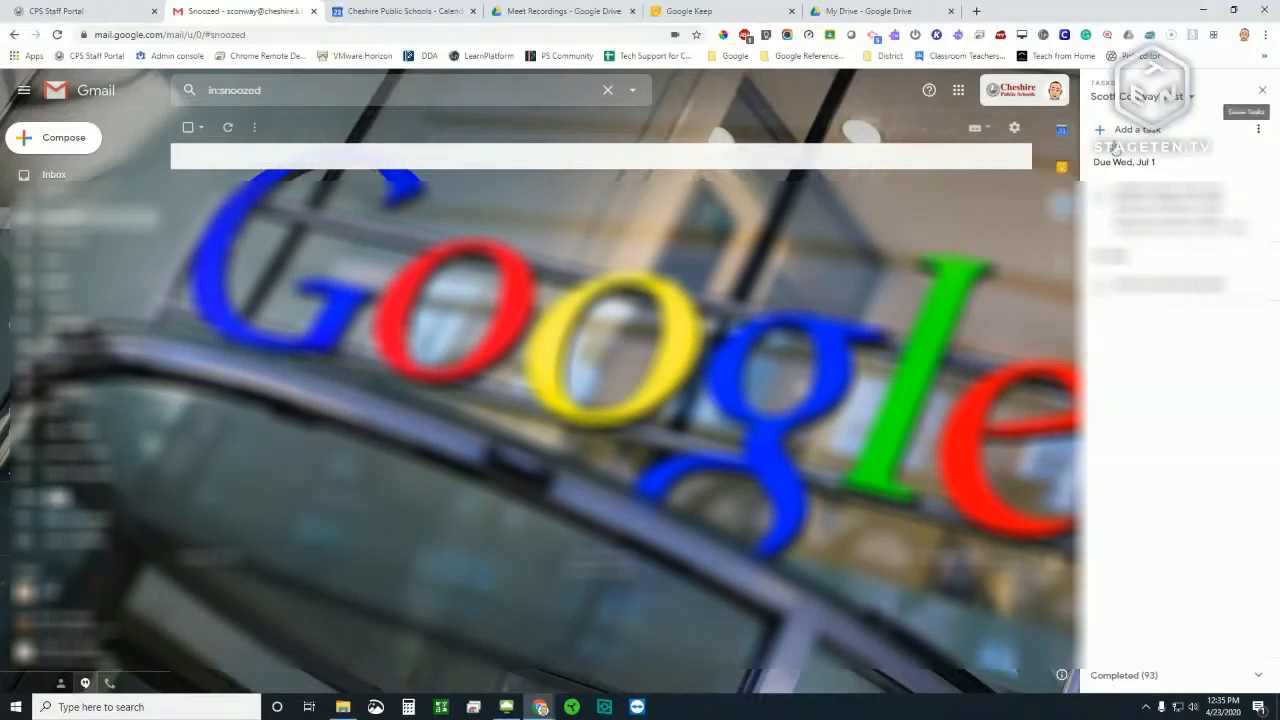
left_click(1062, 168)
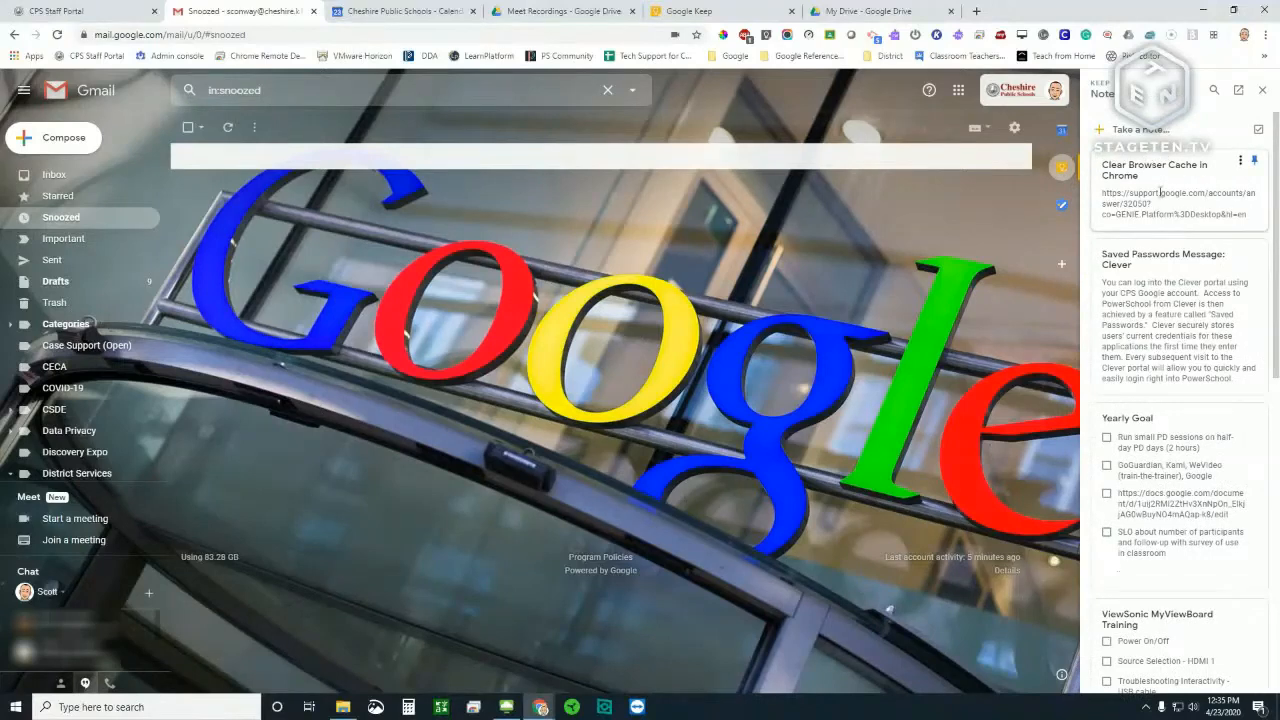
Compare the pinned note in Google Keep with its copy in Gmail and select the support link text in that copy
left_click(714, 9)
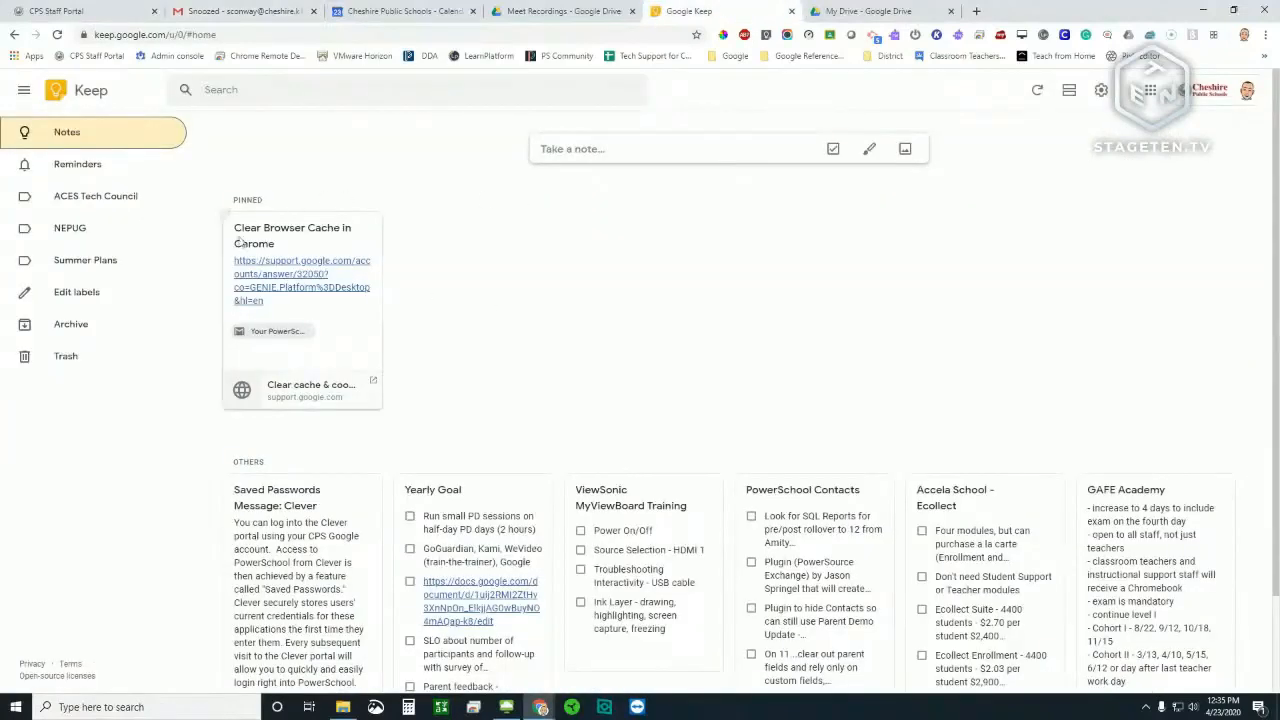
left_click(235, 14)
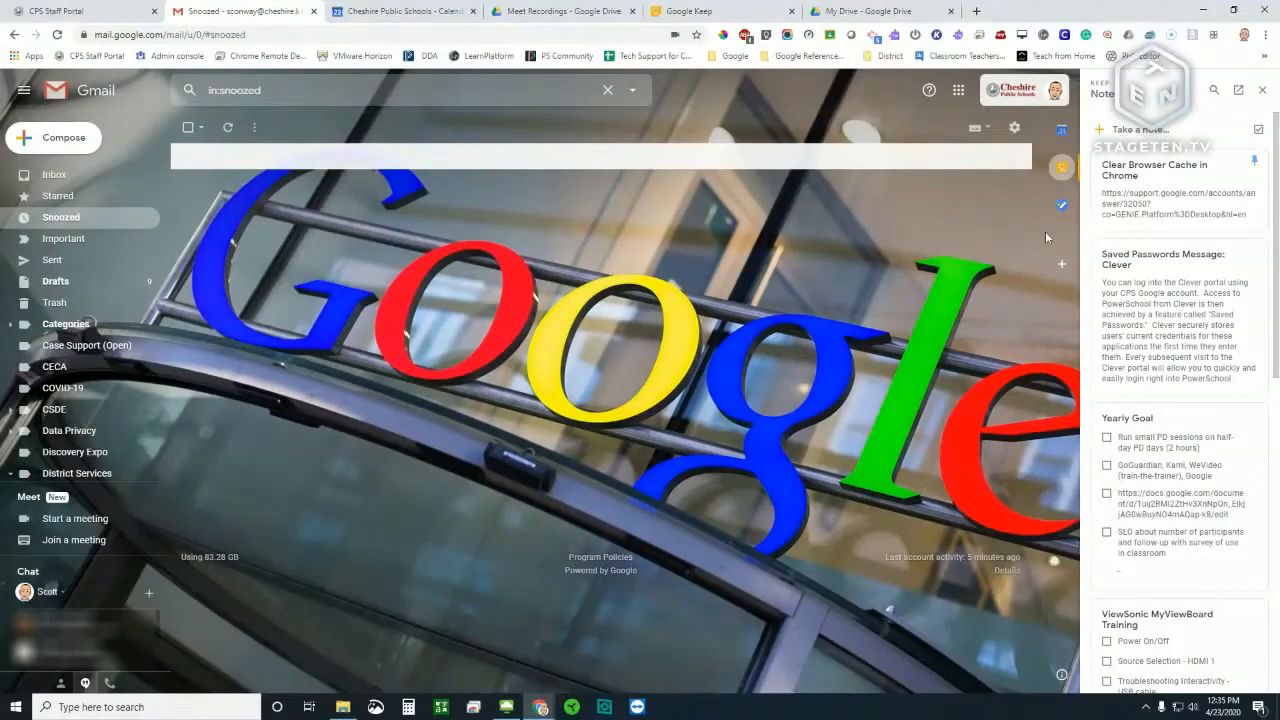
left_click(1107, 193)
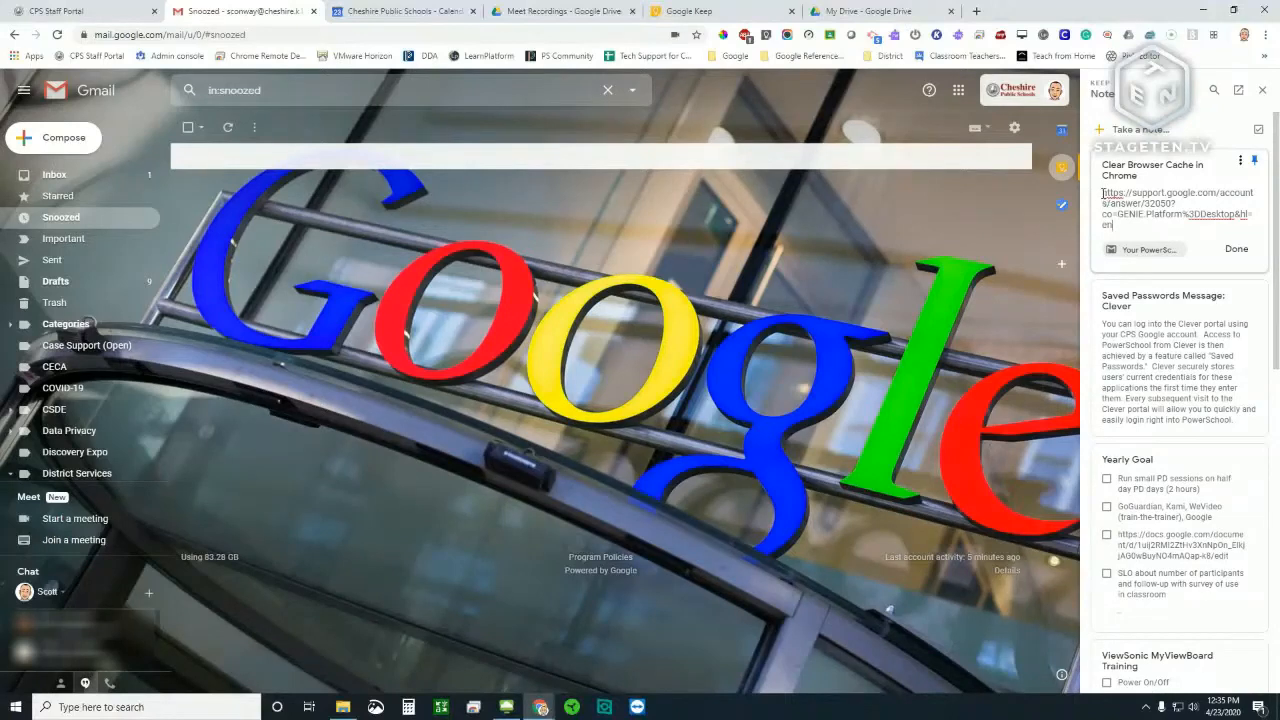
left_click_drag(1104, 194, 1128, 224)
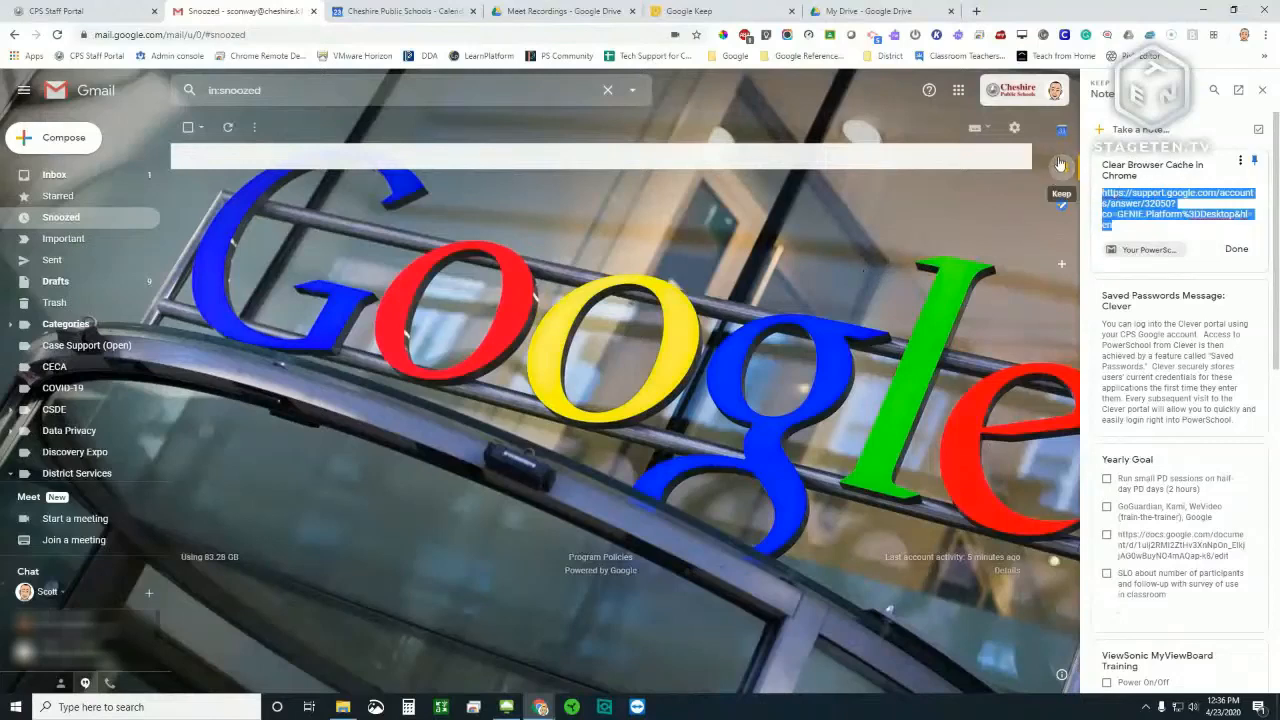
Switch to Google Keep, refresh the notes and look through them in list view before restoring grid view
left_click(710, 11)
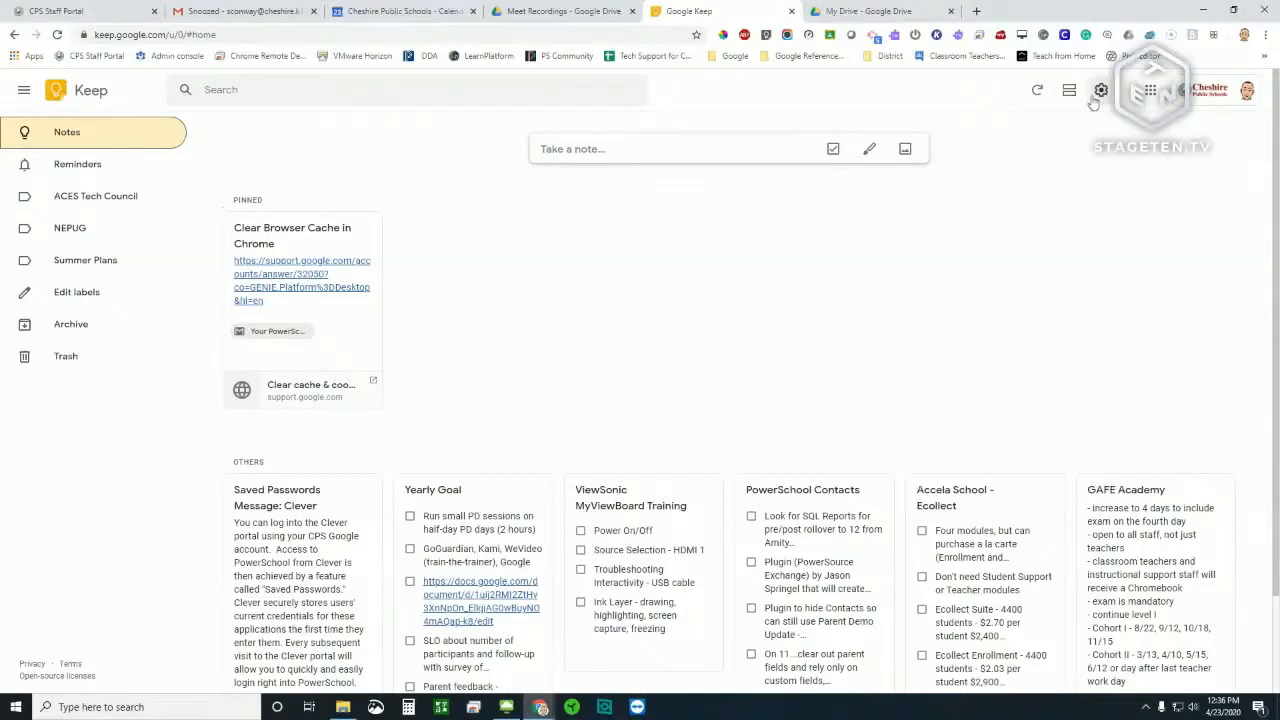
left_click(1041, 97)
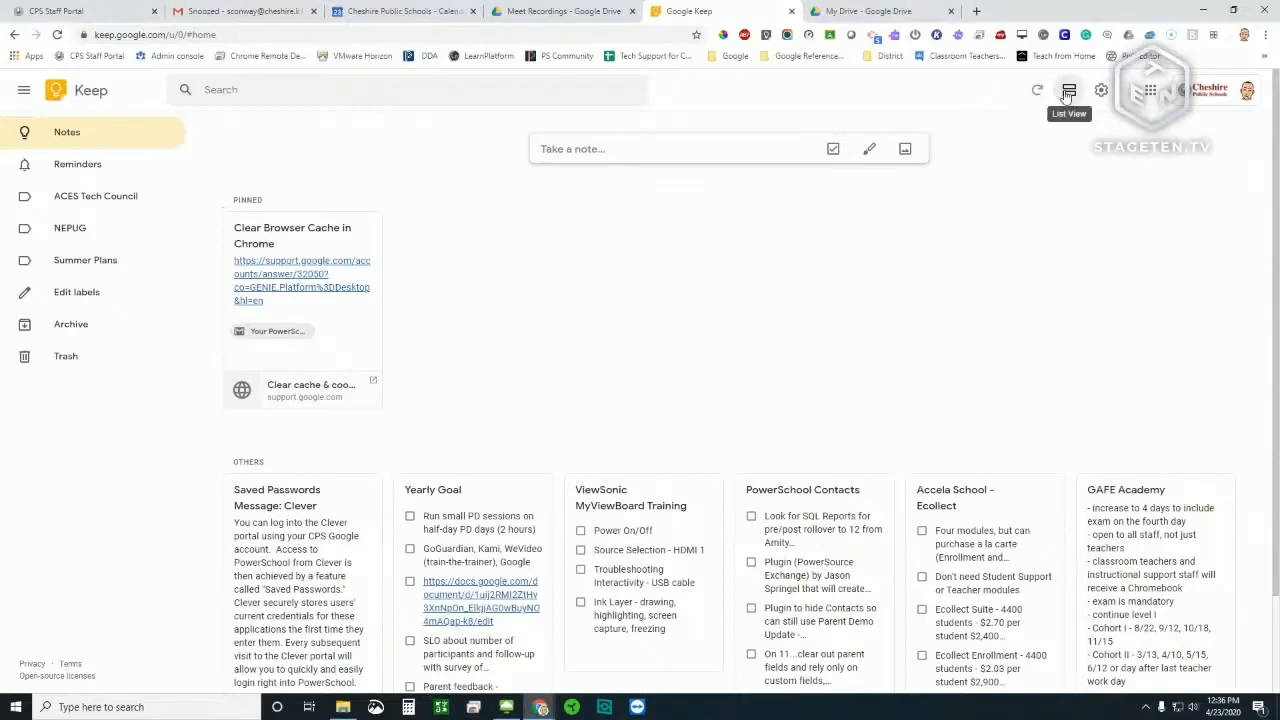
left_click(1067, 92)
scroll(1086, 346, "down", 5)
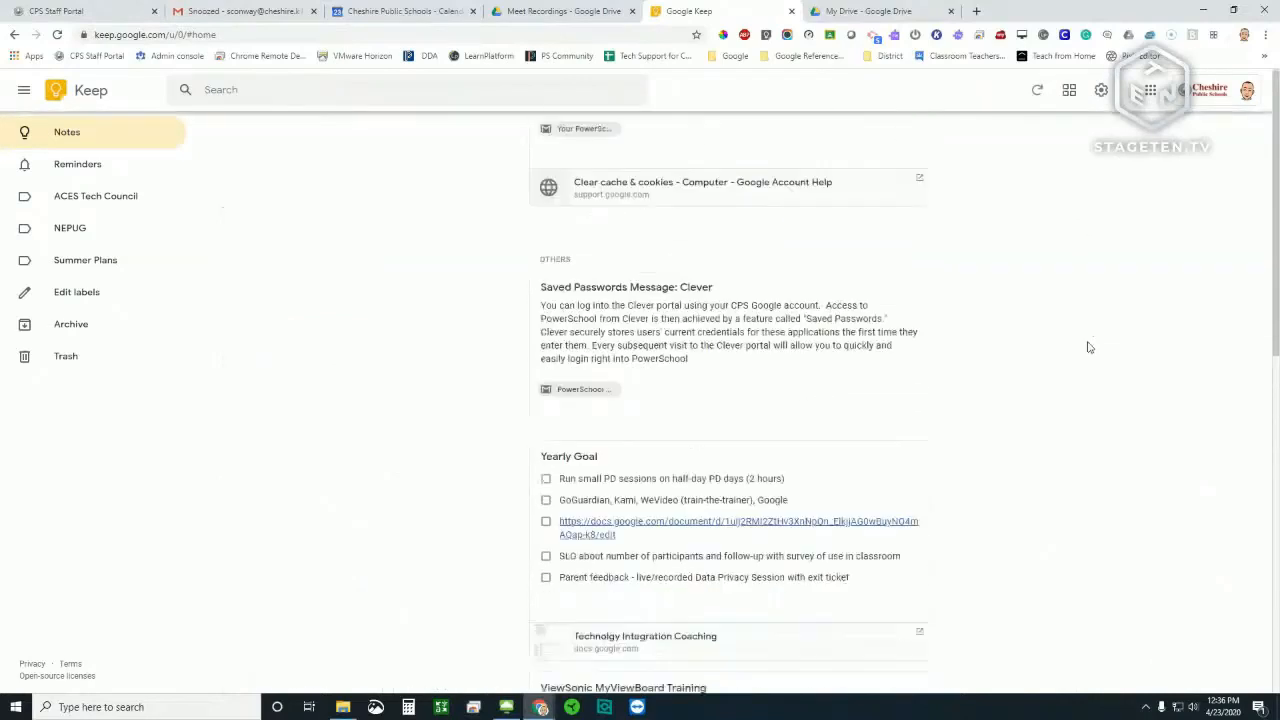
scroll(1093, 347, "up", 4)
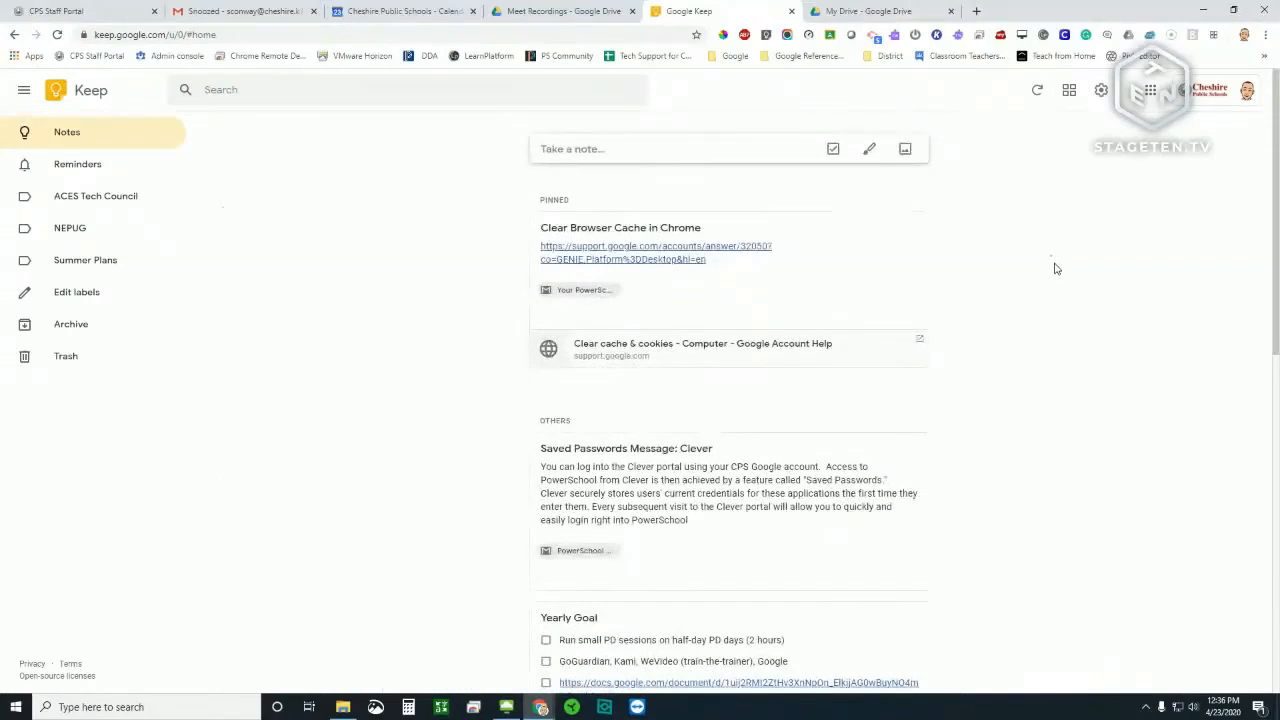
left_click(1069, 91)
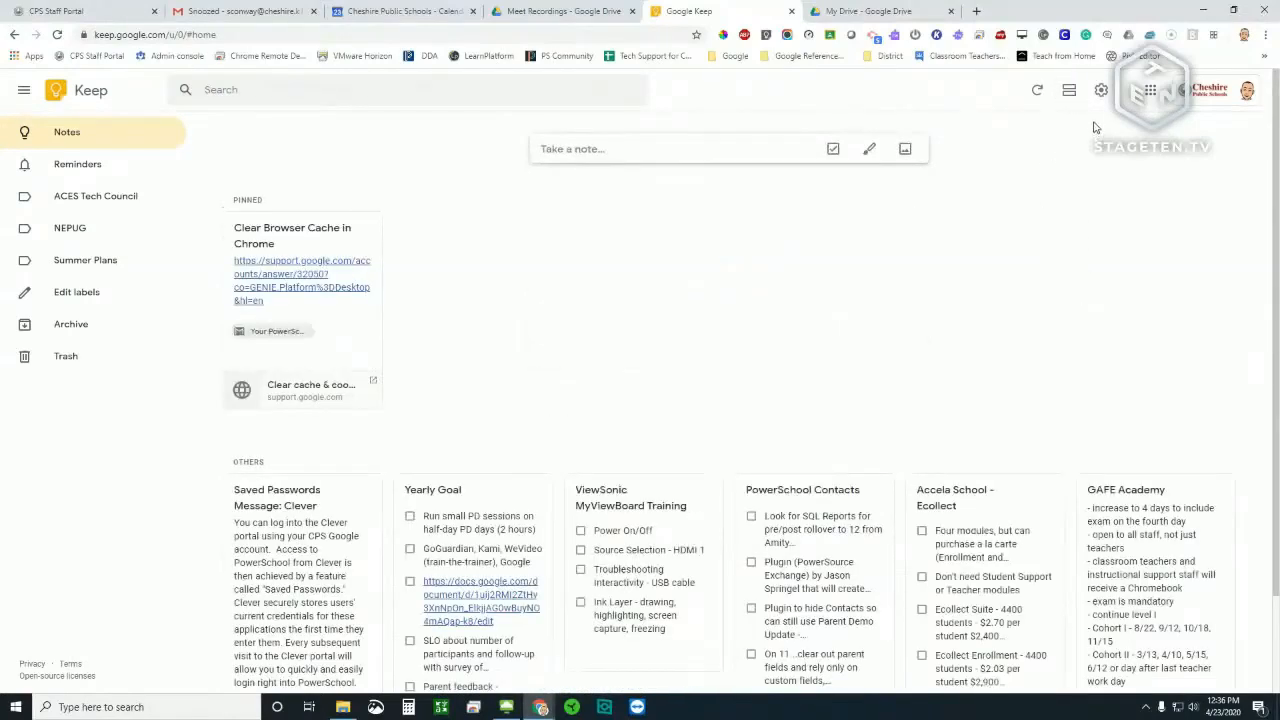
Review the settings for notes and lists, reminder defaults and sharing, and save them without changes
left_click(1100, 91)
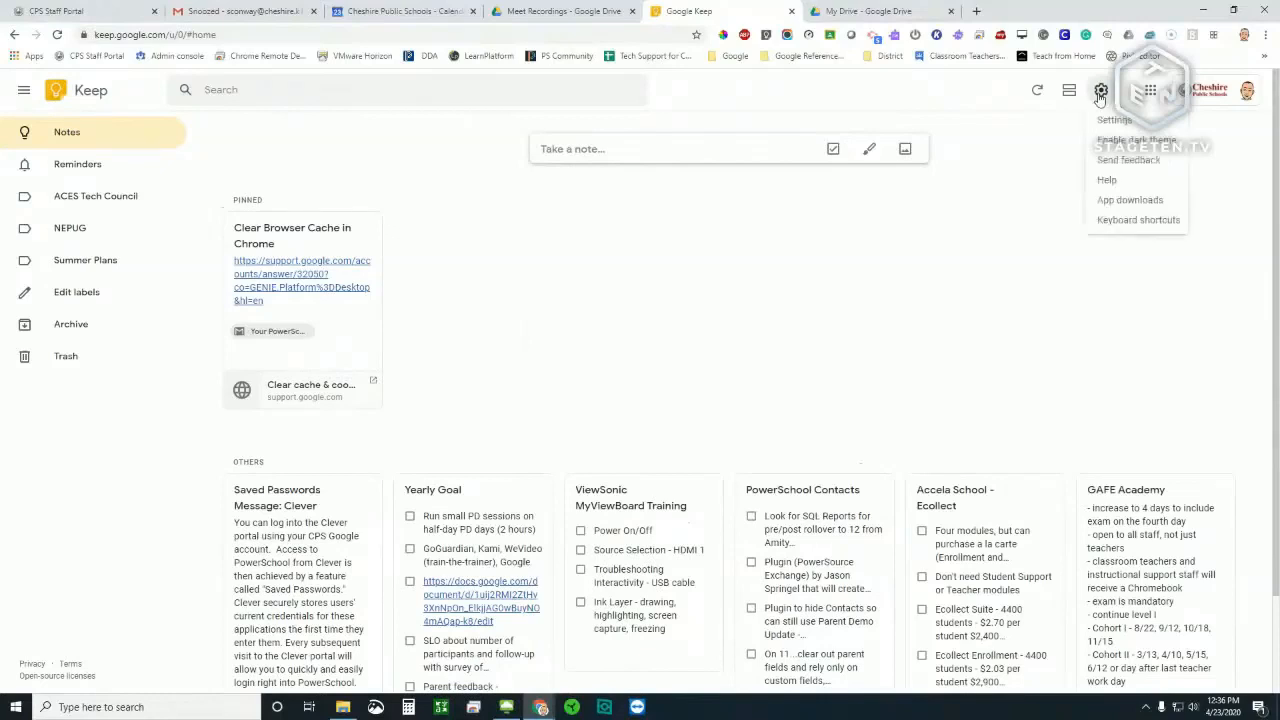
left_click(1112, 118)
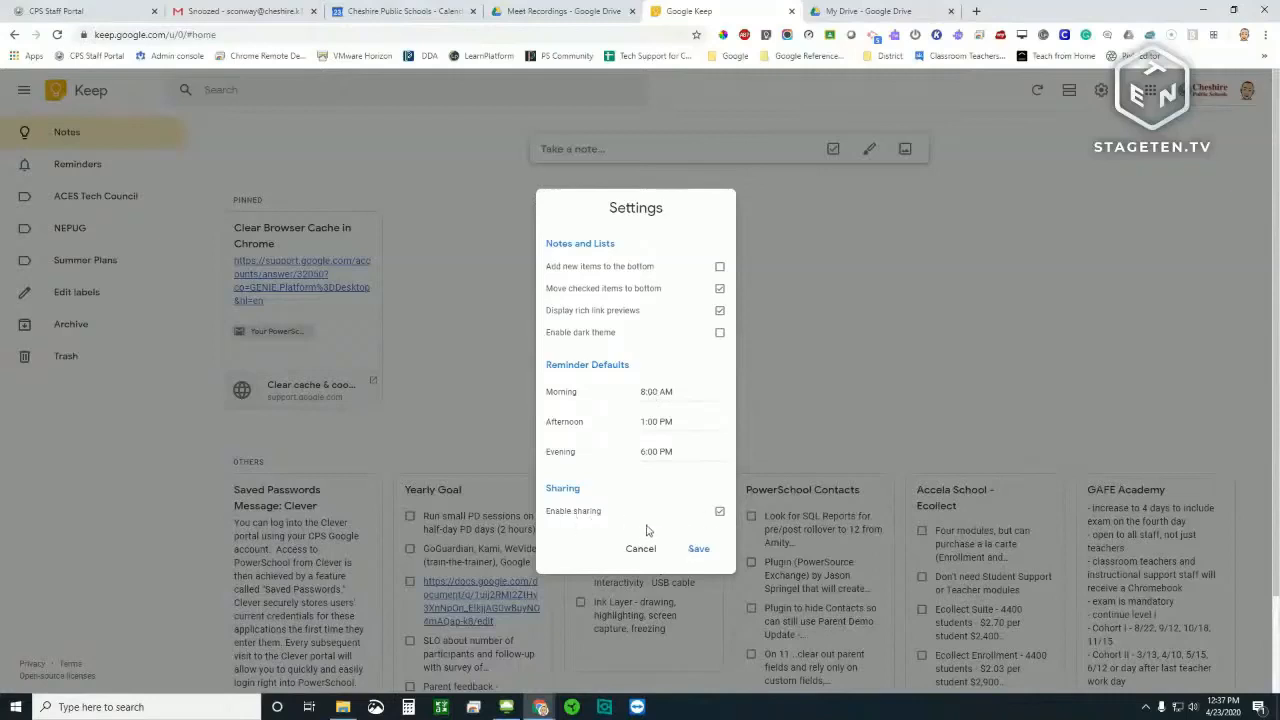
left_click(697, 551)
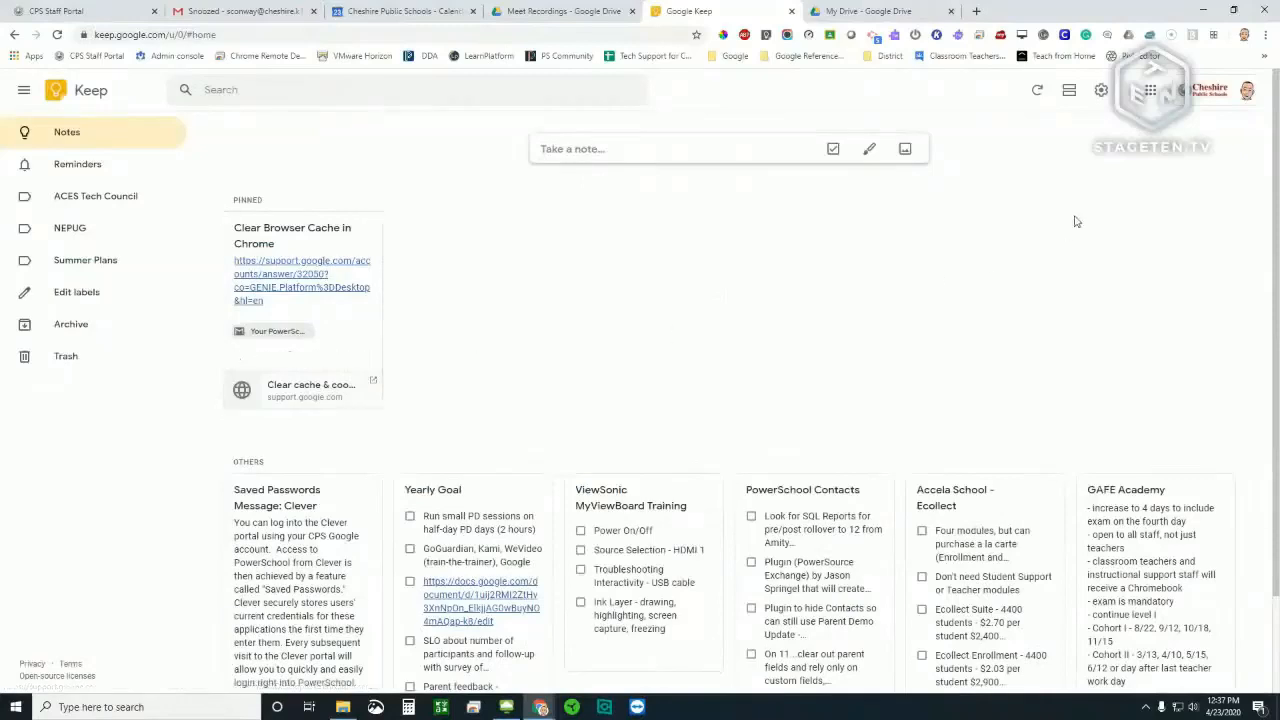
Enable the dark theme to preview it and switch back to the light theme
left_click(1101, 90)
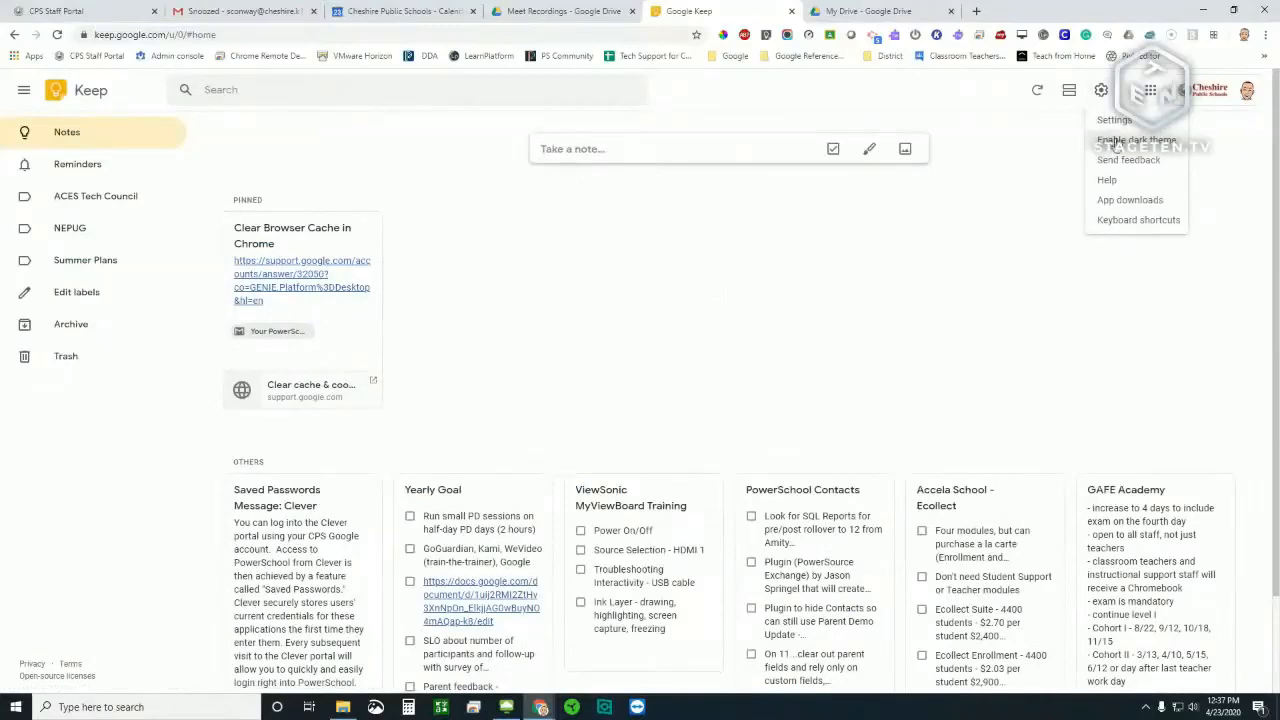
left_click(1110, 140)
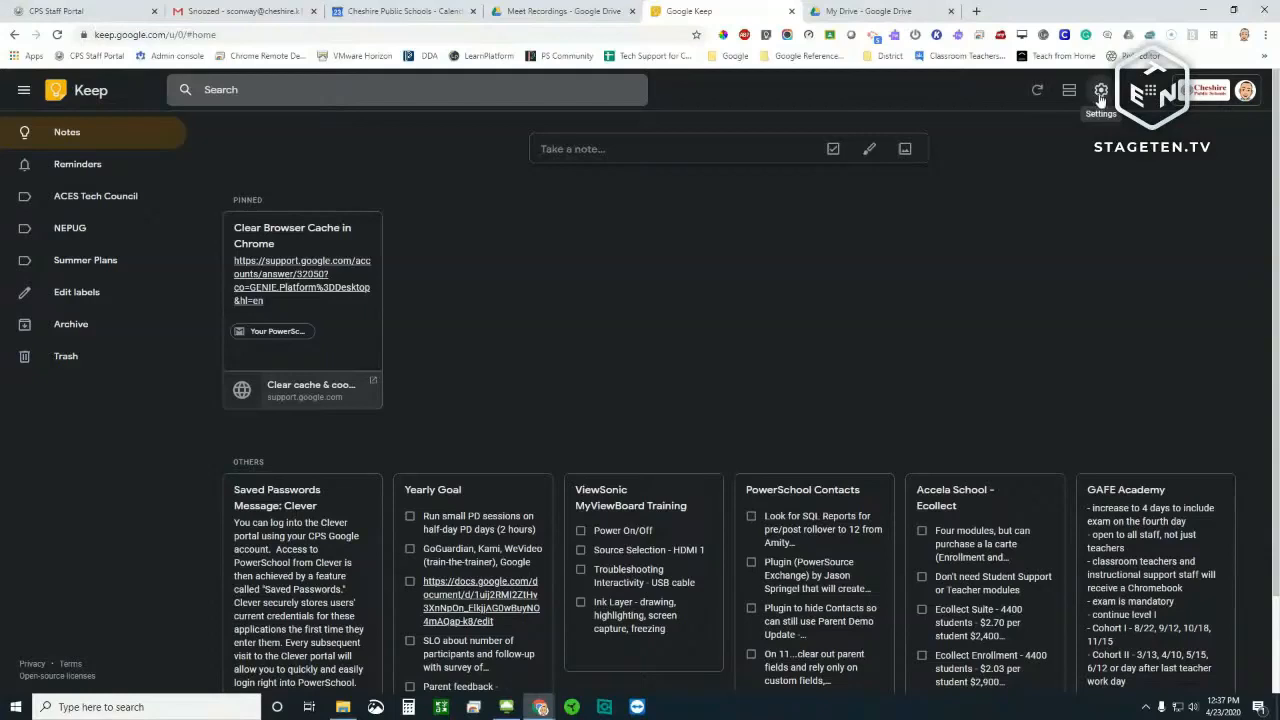
left_click(1100, 92)
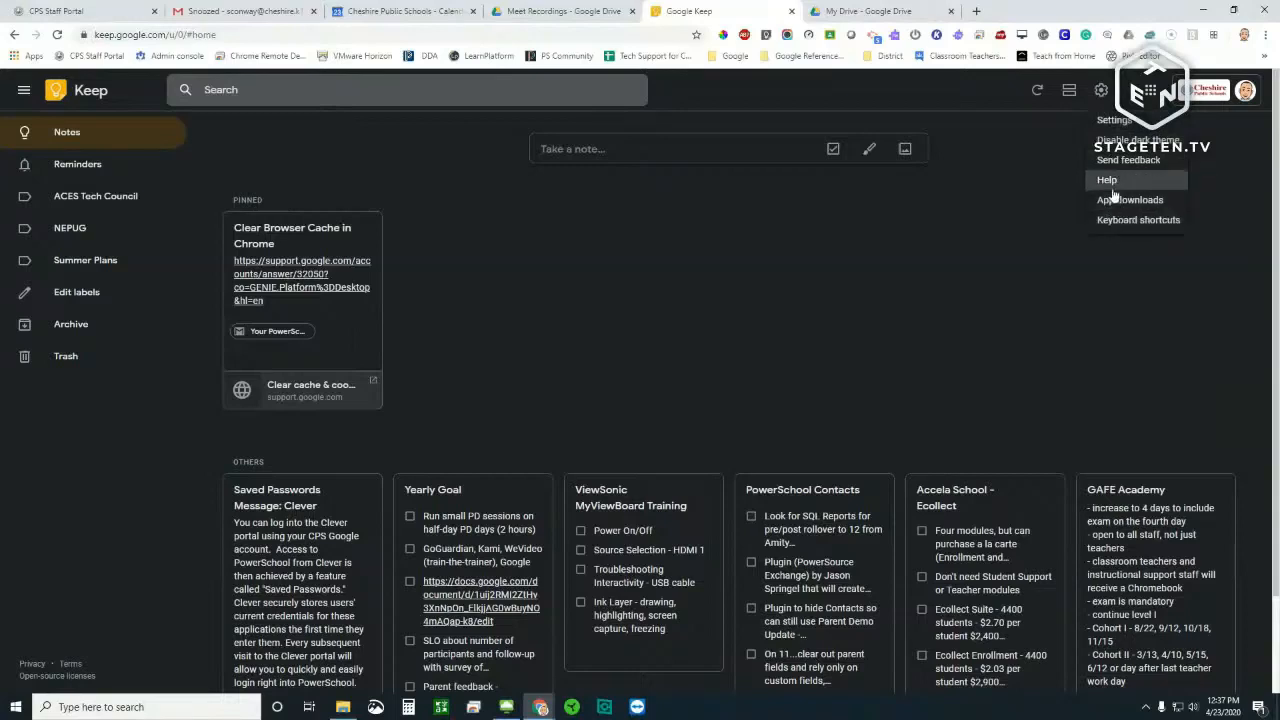
left_click(1137, 140)
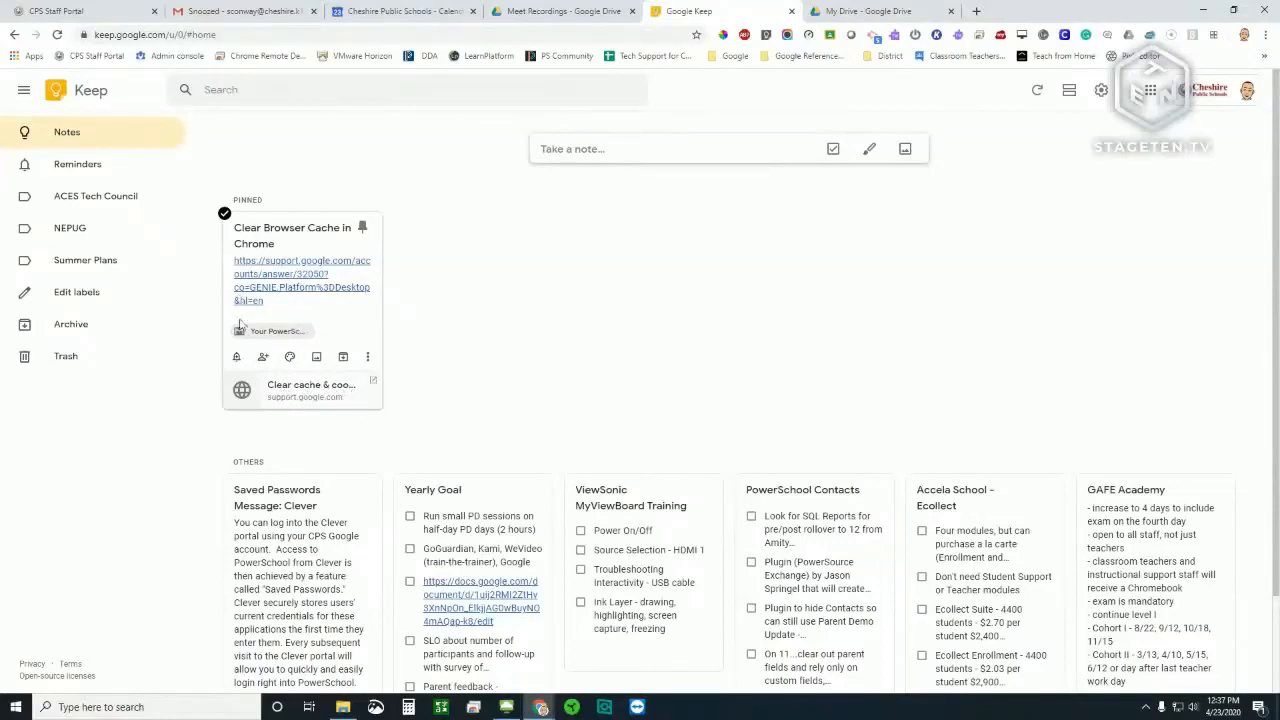
Review the reminder choices and the color palette of the pinned "Clear Browser Cache in Chrome" note
left_click(236, 358)
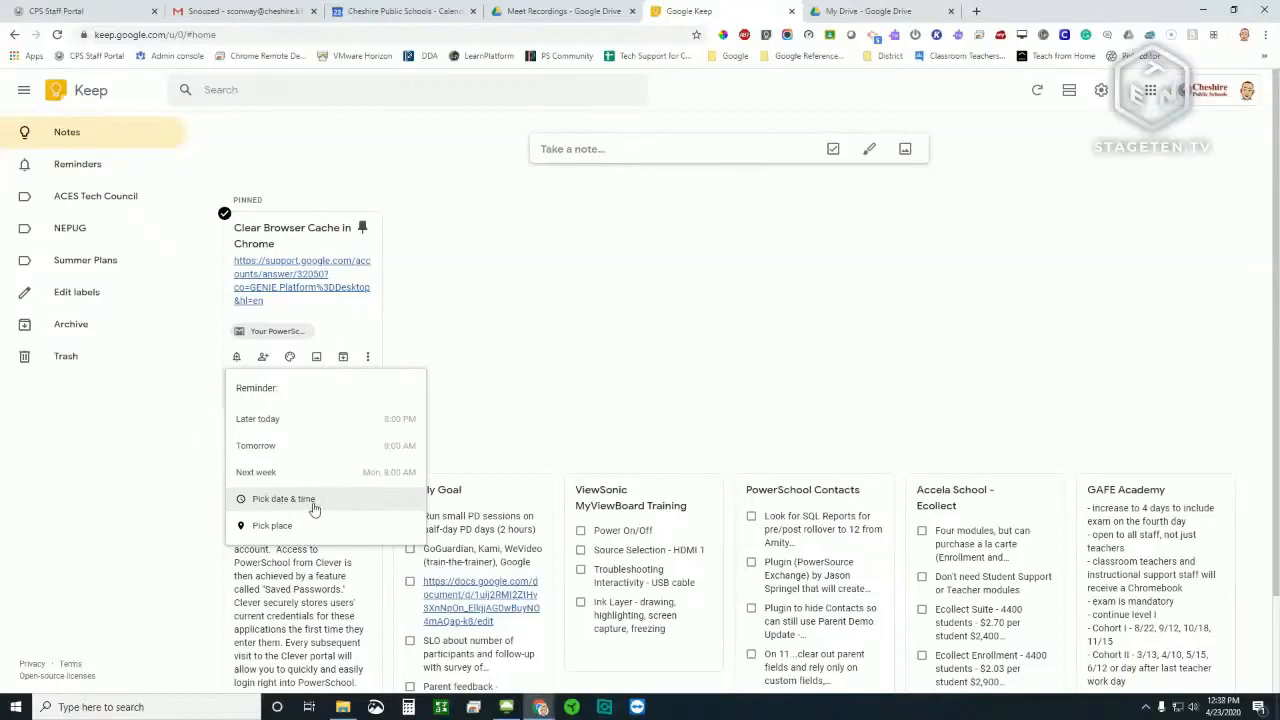
left_click(434, 286)
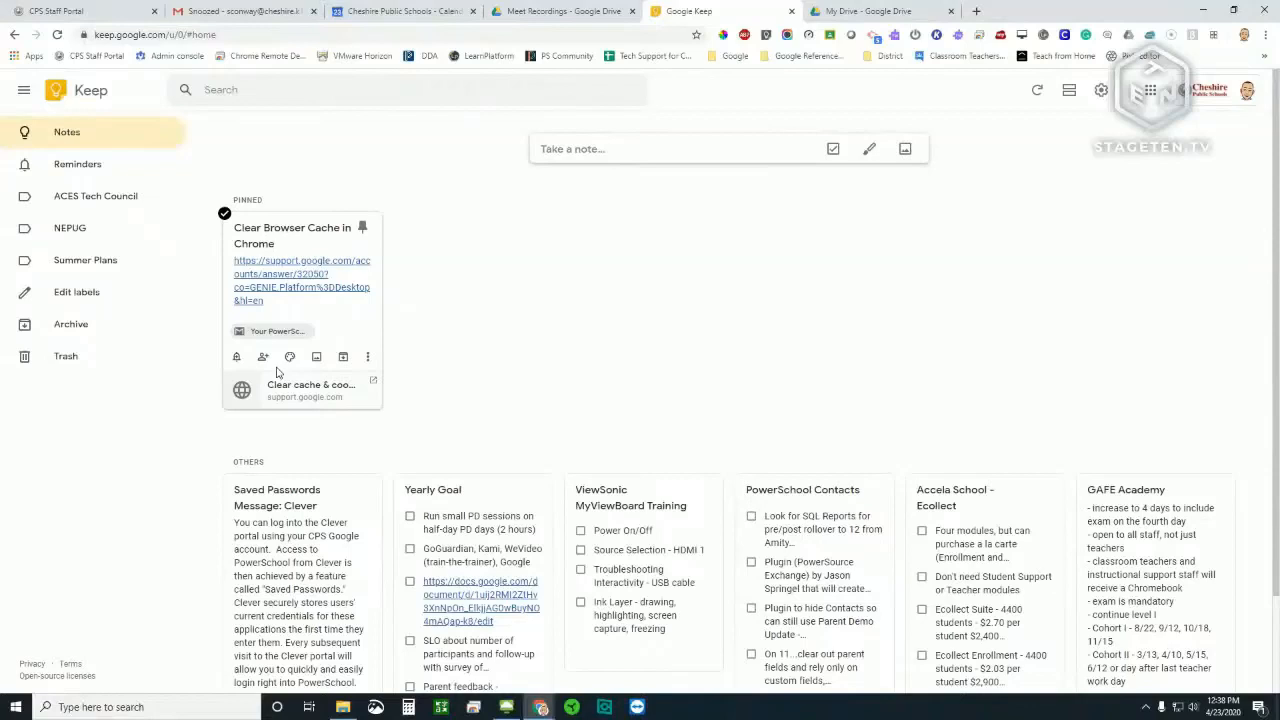
mouse_move(291, 362)
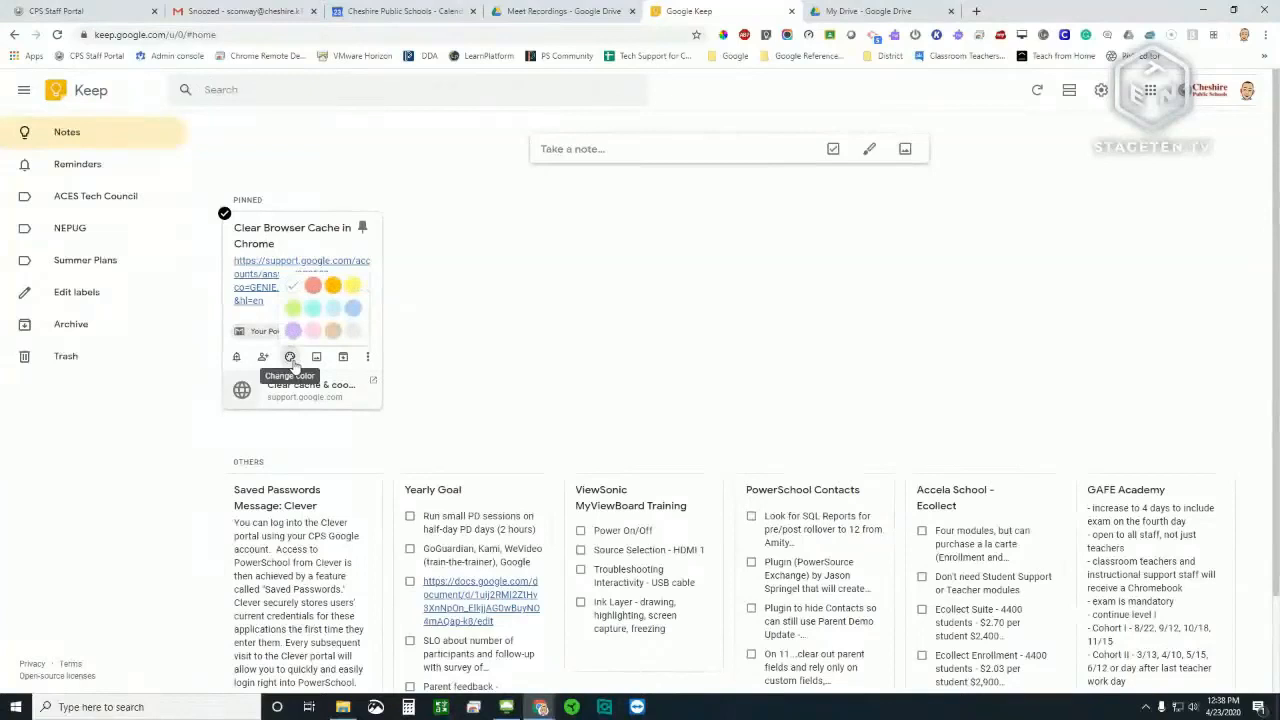
Color the pinned "Clear Browser Cache in Chrome" note red and restore its default color
left_click(314, 287)
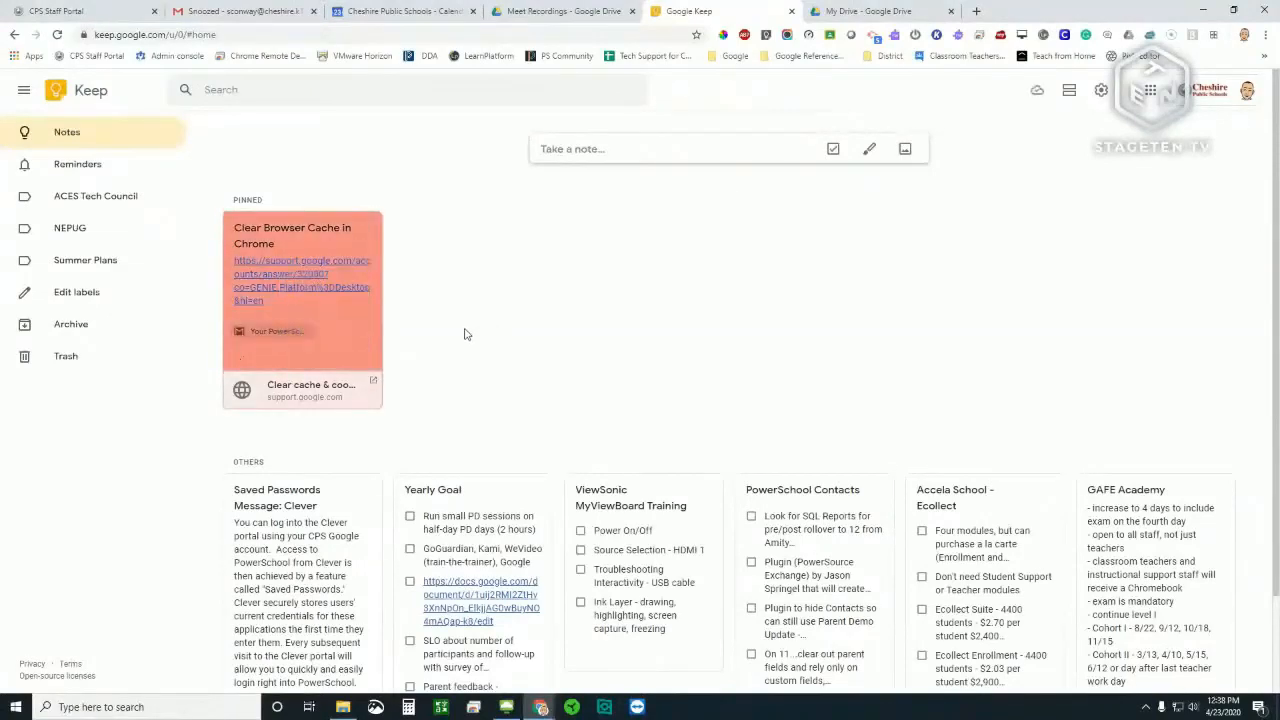
mouse_move(290, 368)
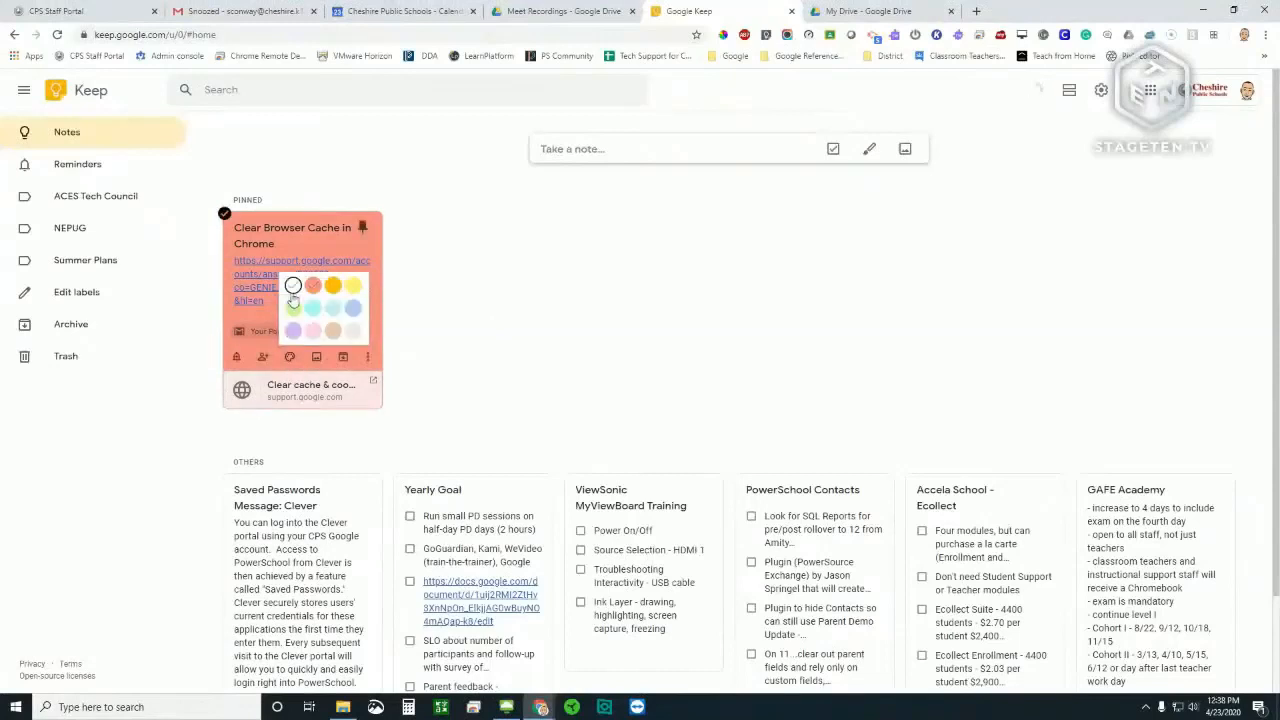
left_click(293, 286)
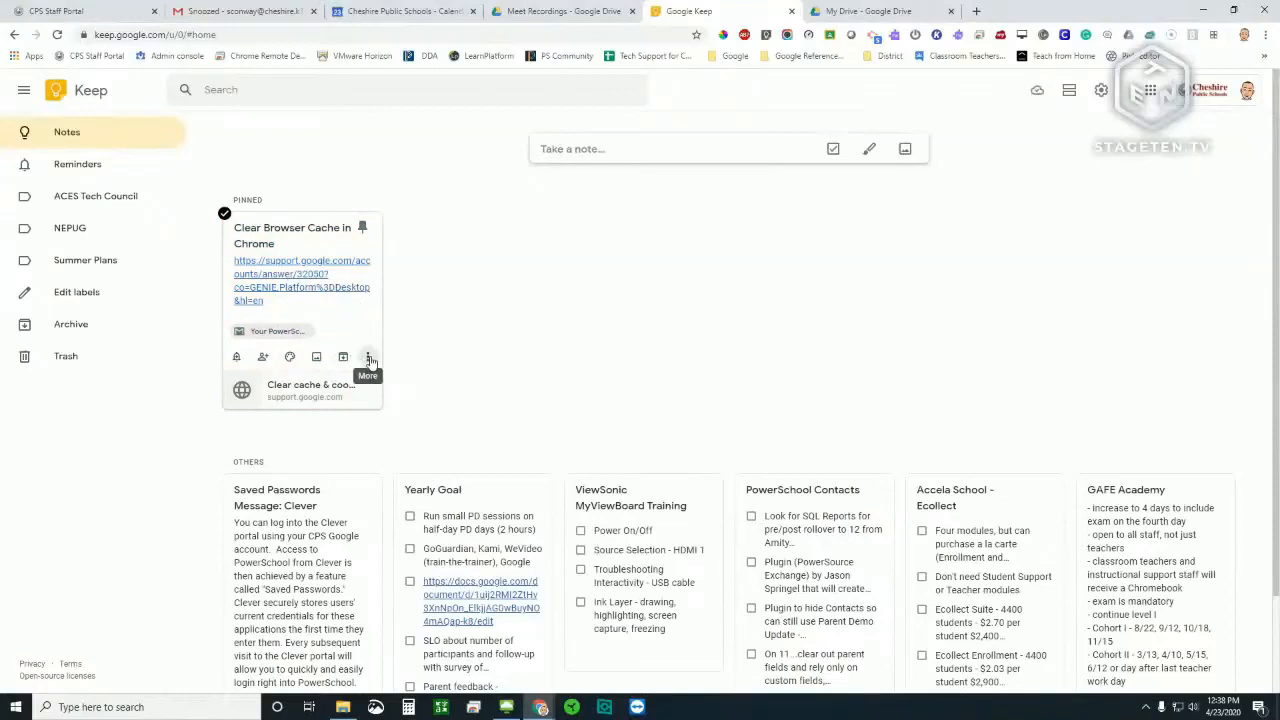
Open a new drawing for the pinned note and review the highlighter, marker, pen, eraser and selection tools
left_click(369, 358)
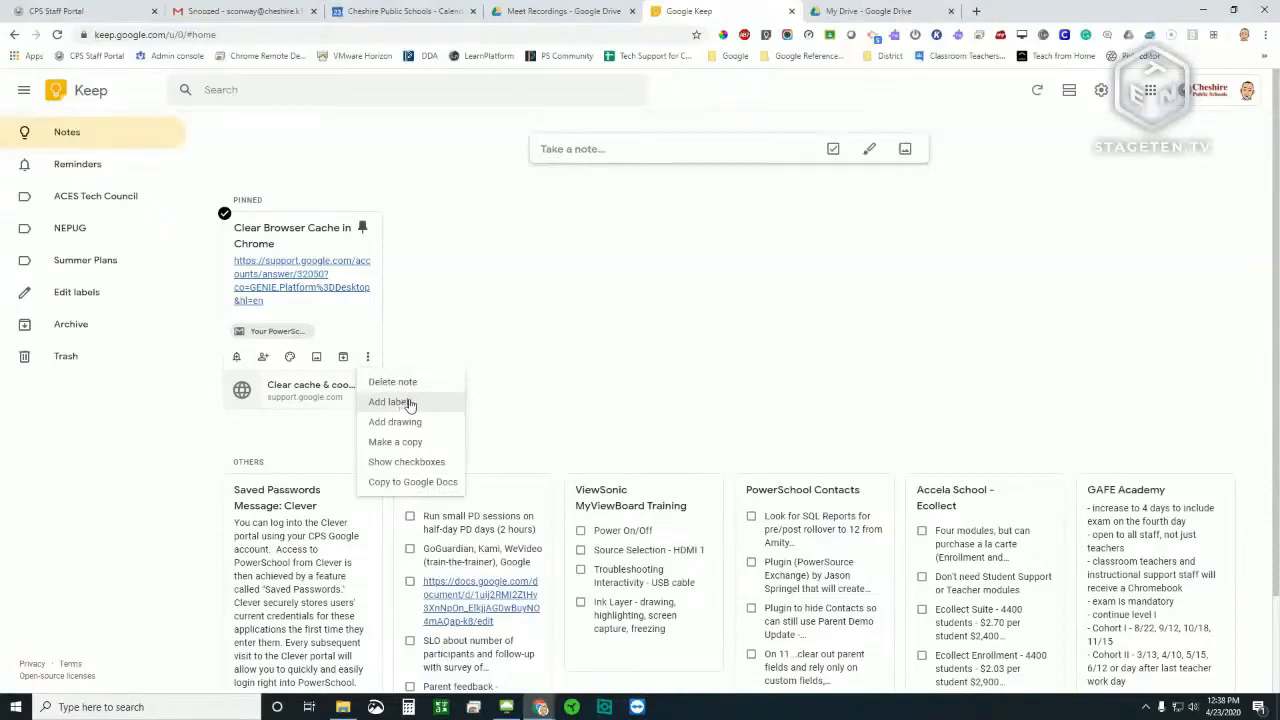
left_click(395, 425)
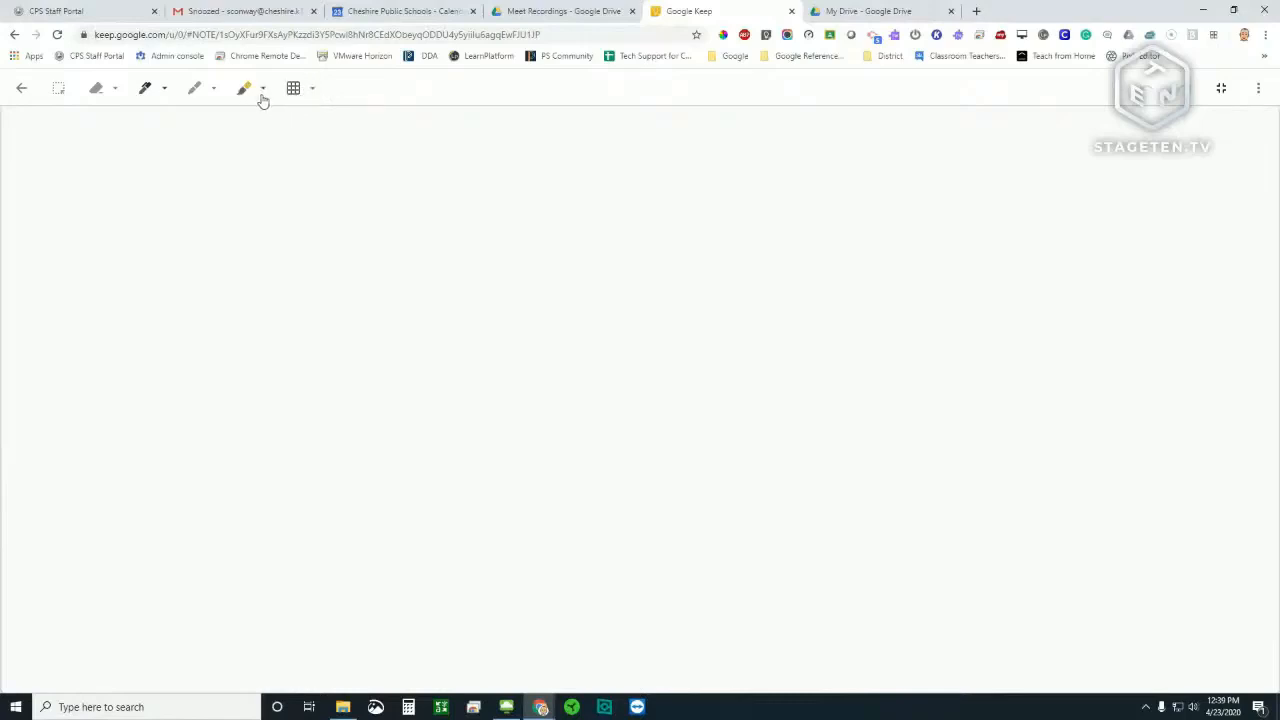
left_click(263, 96)
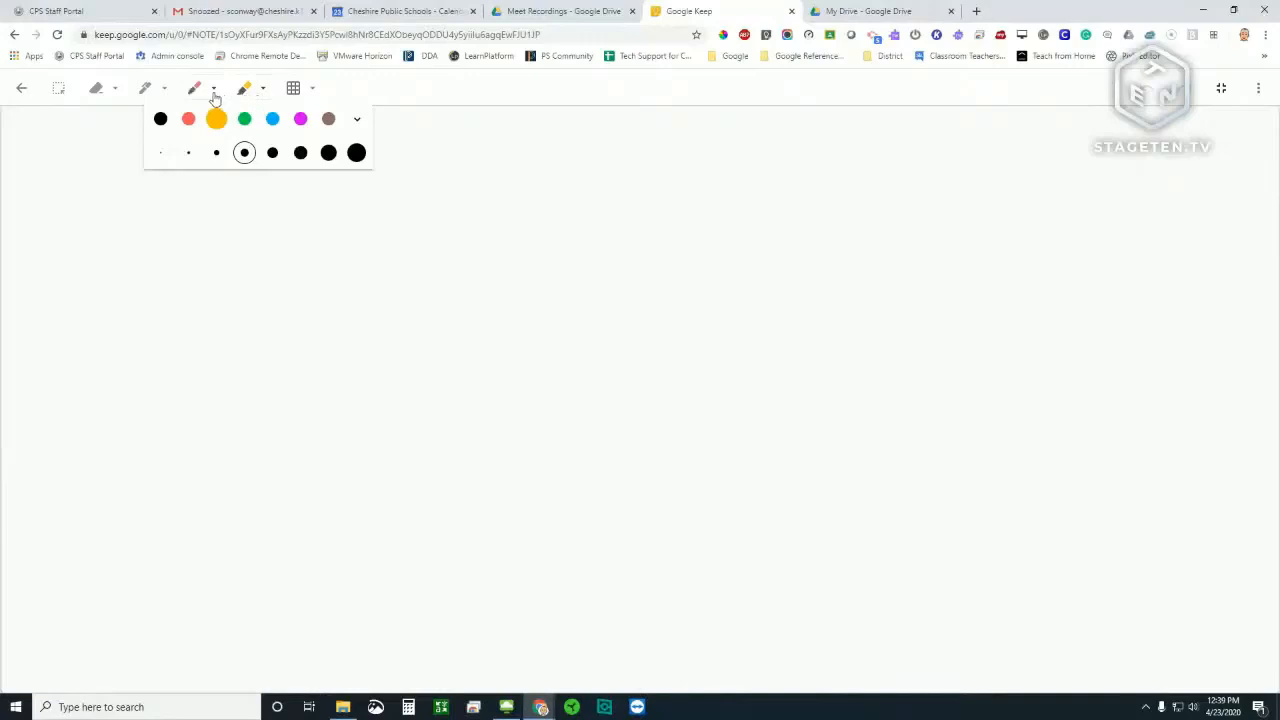
left_click(214, 94)
left_click(160, 92)
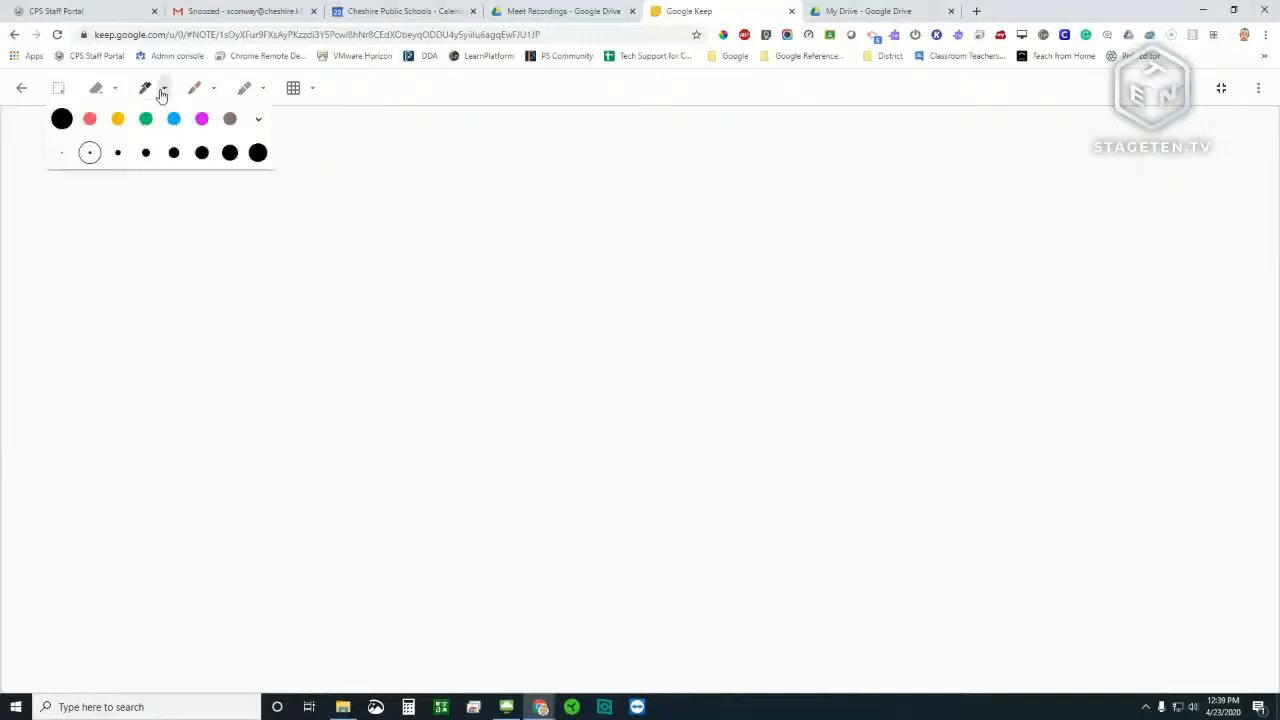
left_click(118, 94)
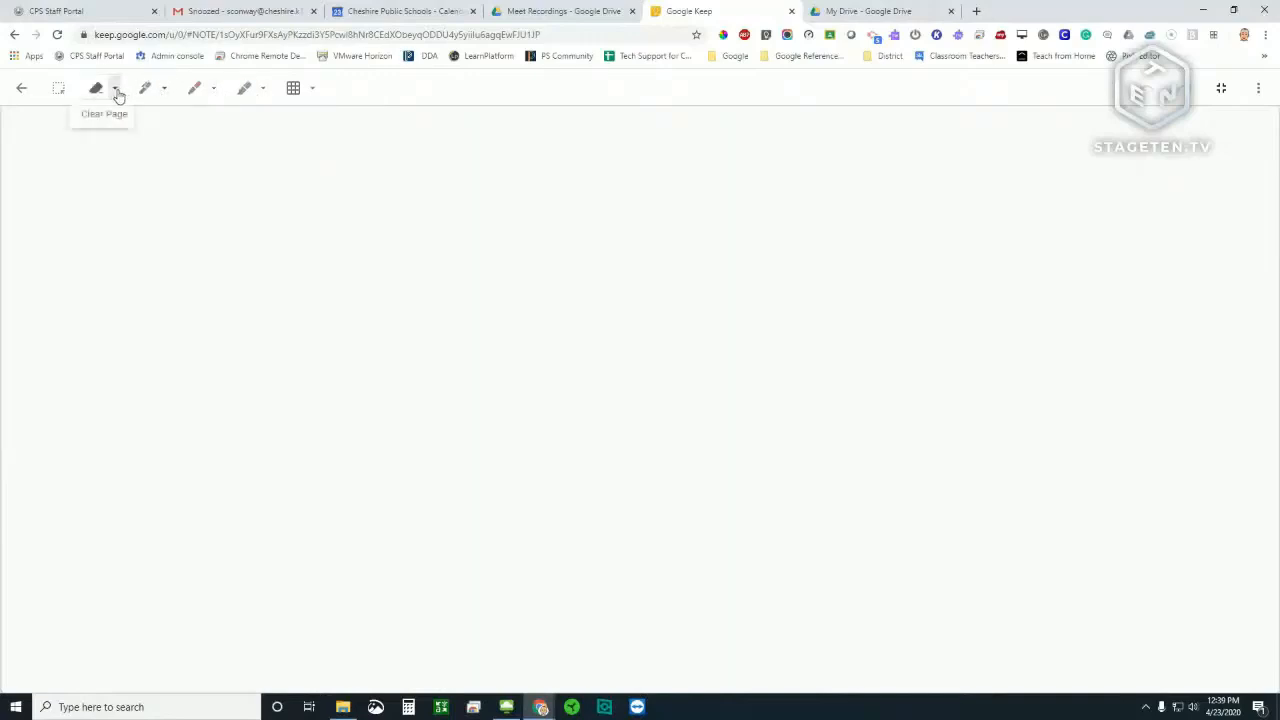
left_click(60, 92)
Preview the Square, Dots and Rules grid backgrounds on the drawing canvas and set it back to None
left_click(312, 90)
left_click(210, 130)
left_click(267, 133)
left_click(323, 136)
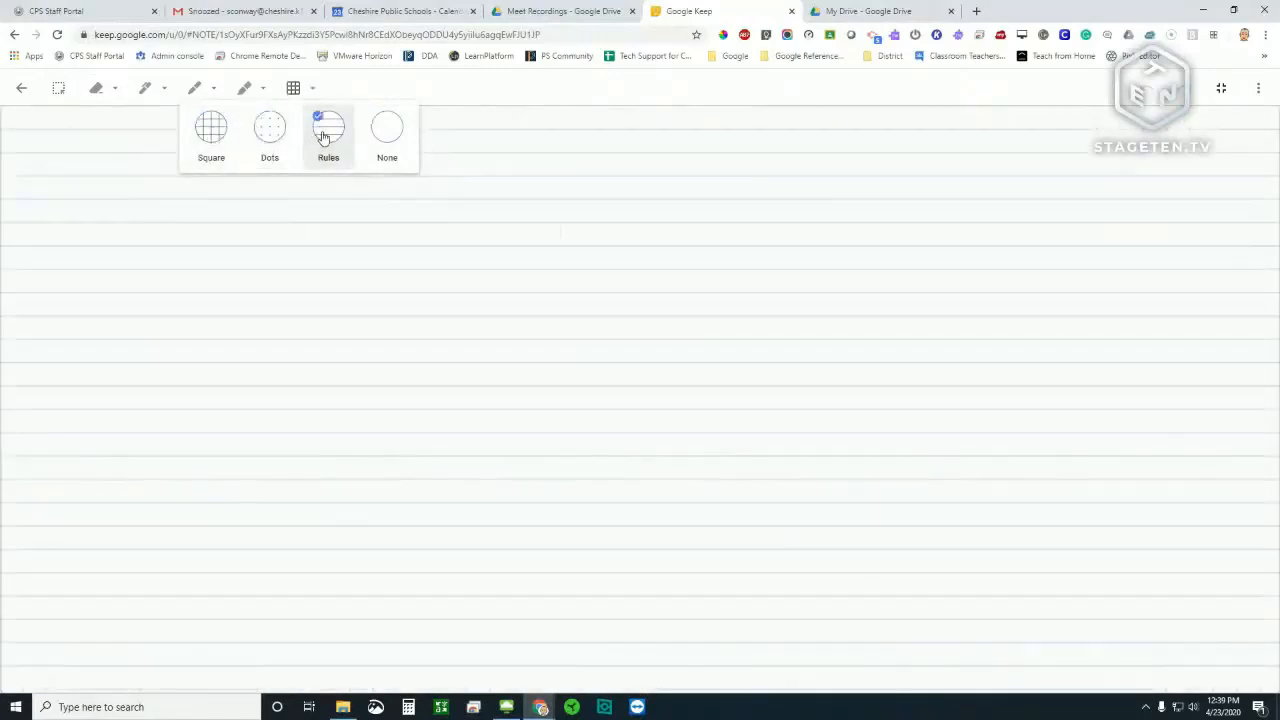
left_click(373, 134)
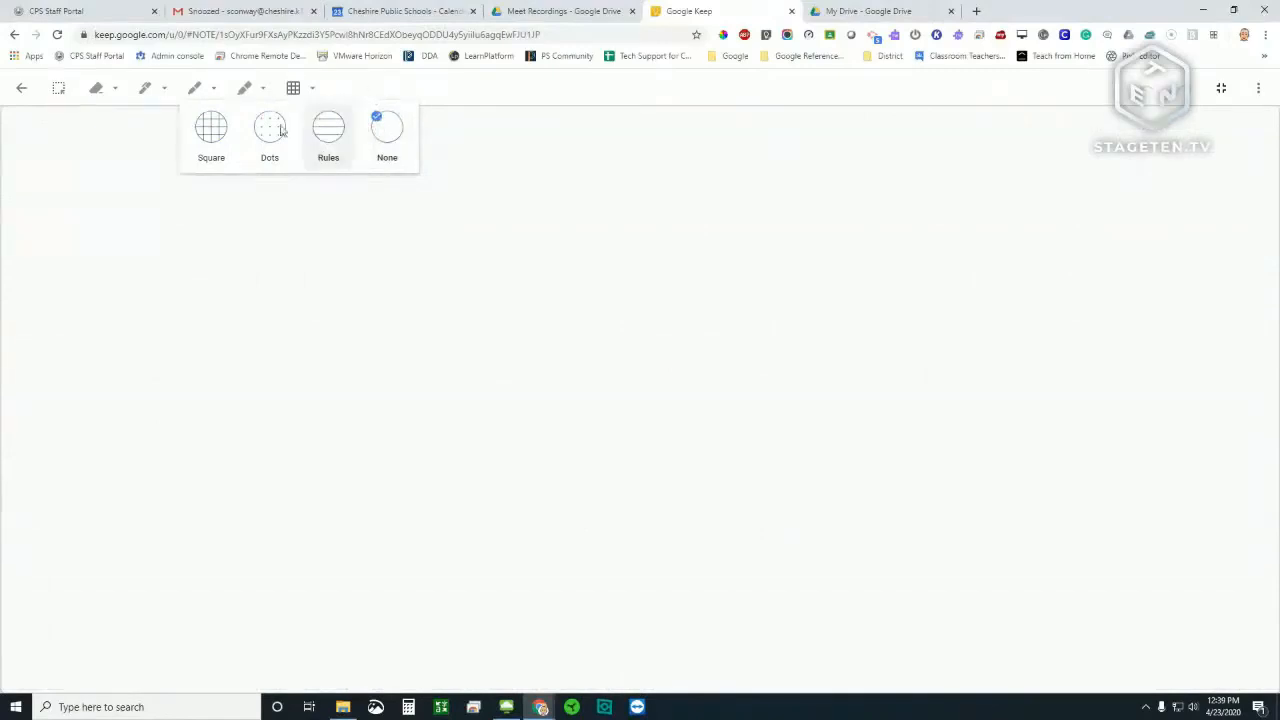
left_click(220, 137)
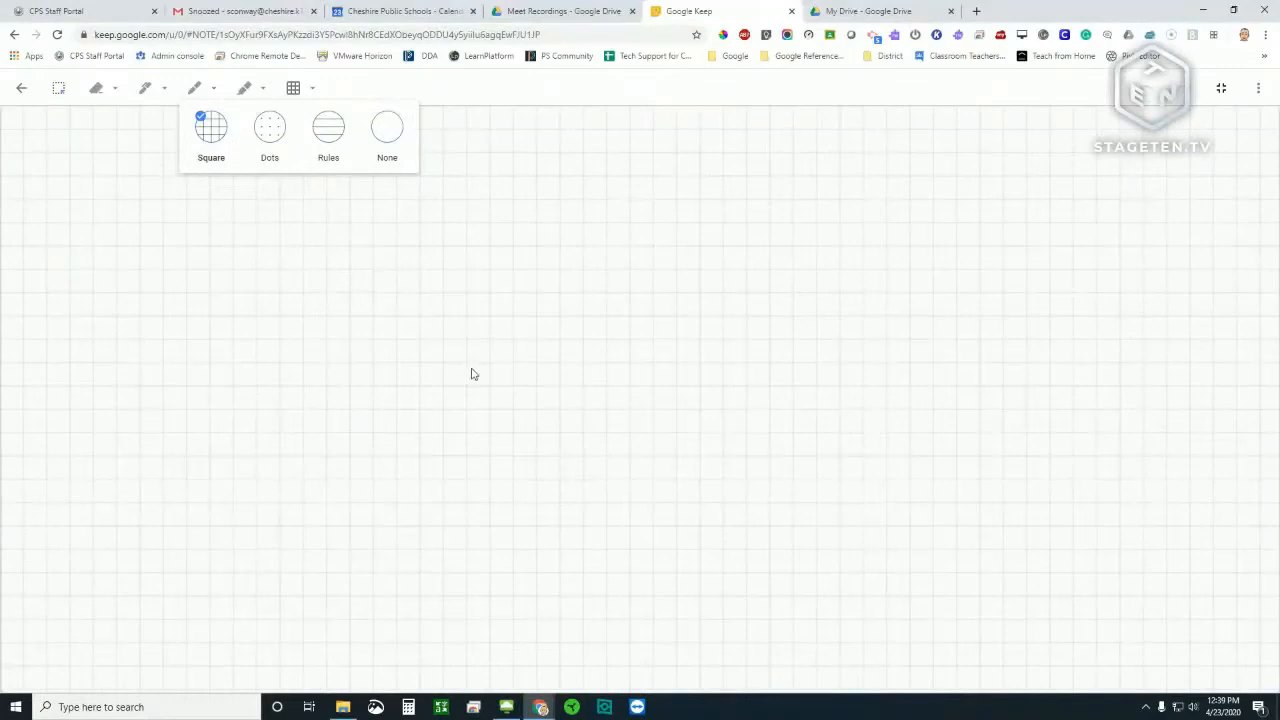
left_click(268, 141)
left_click(328, 141)
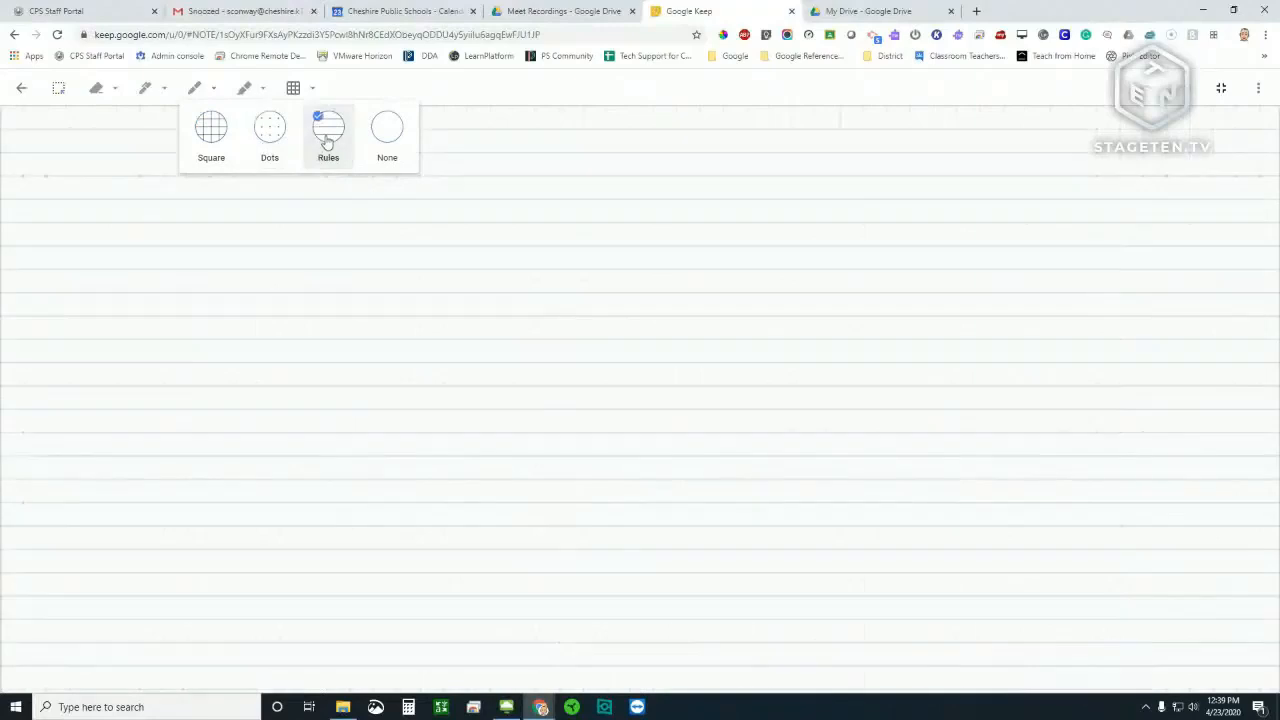
left_click(387, 130)
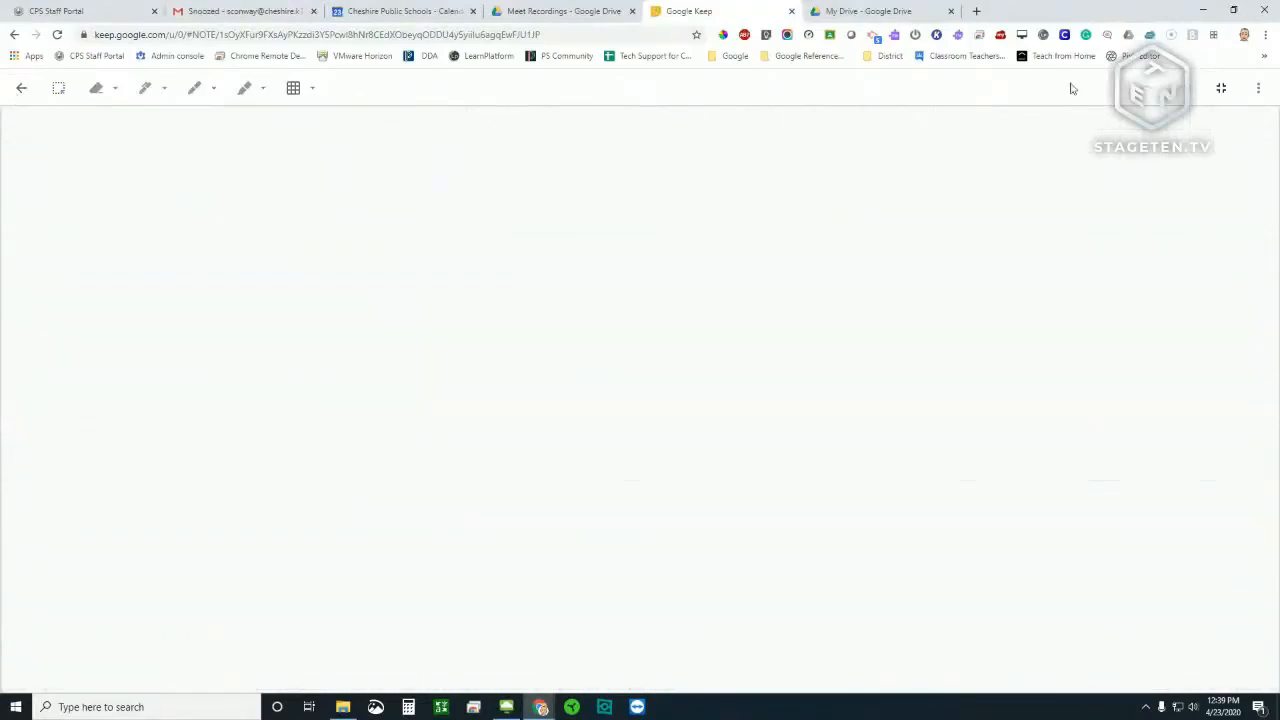
Take the drawing canvas out of full screen, review its extra options and return to the note
left_click(1221, 88)
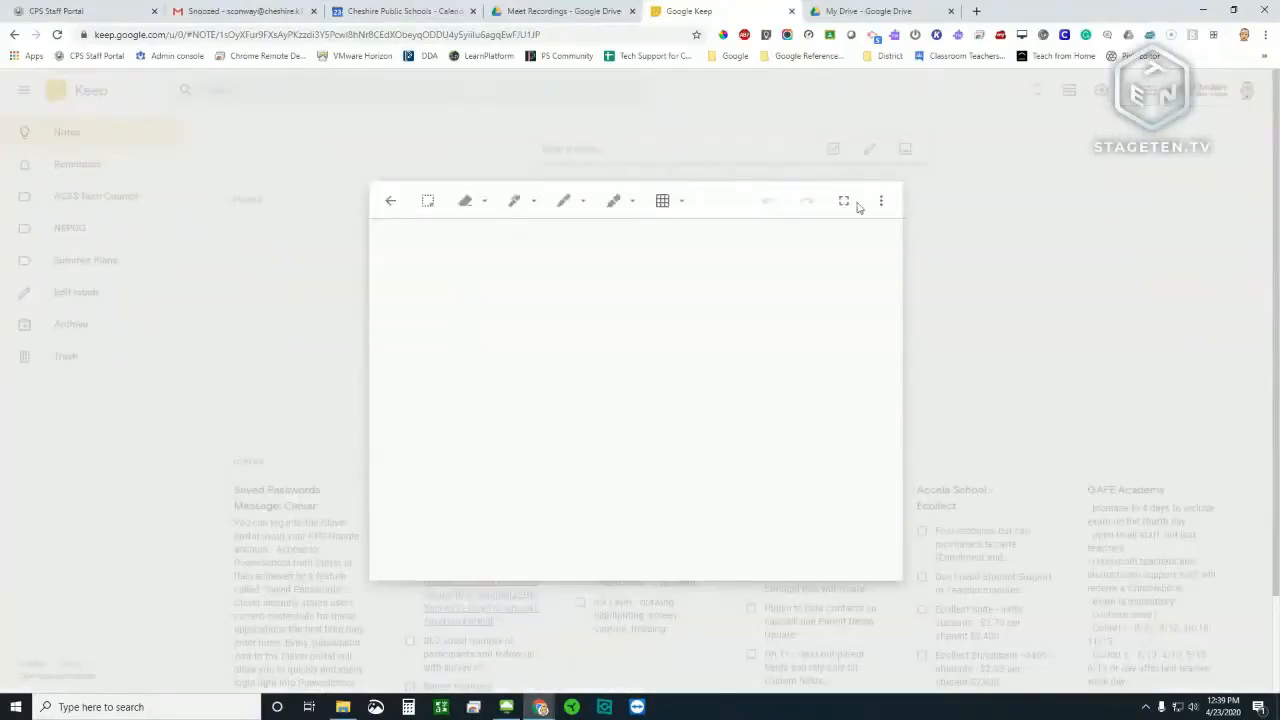
left_click(879, 203)
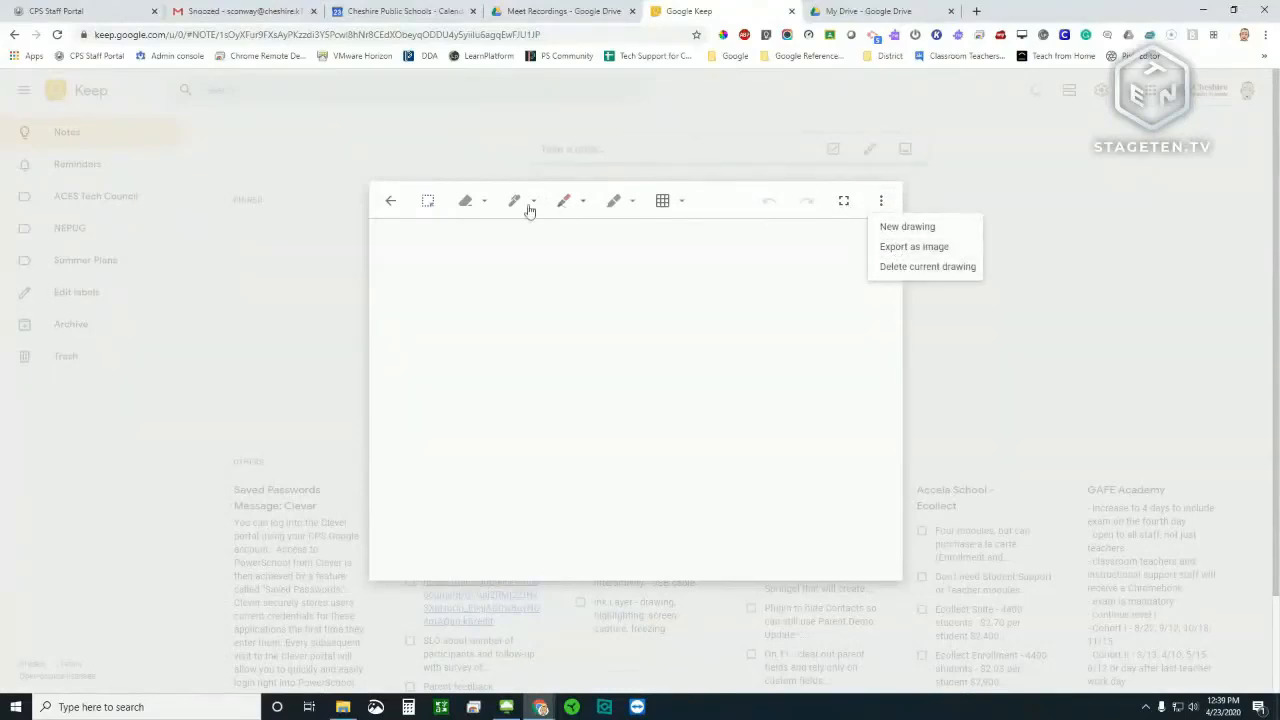
left_click(398, 208)
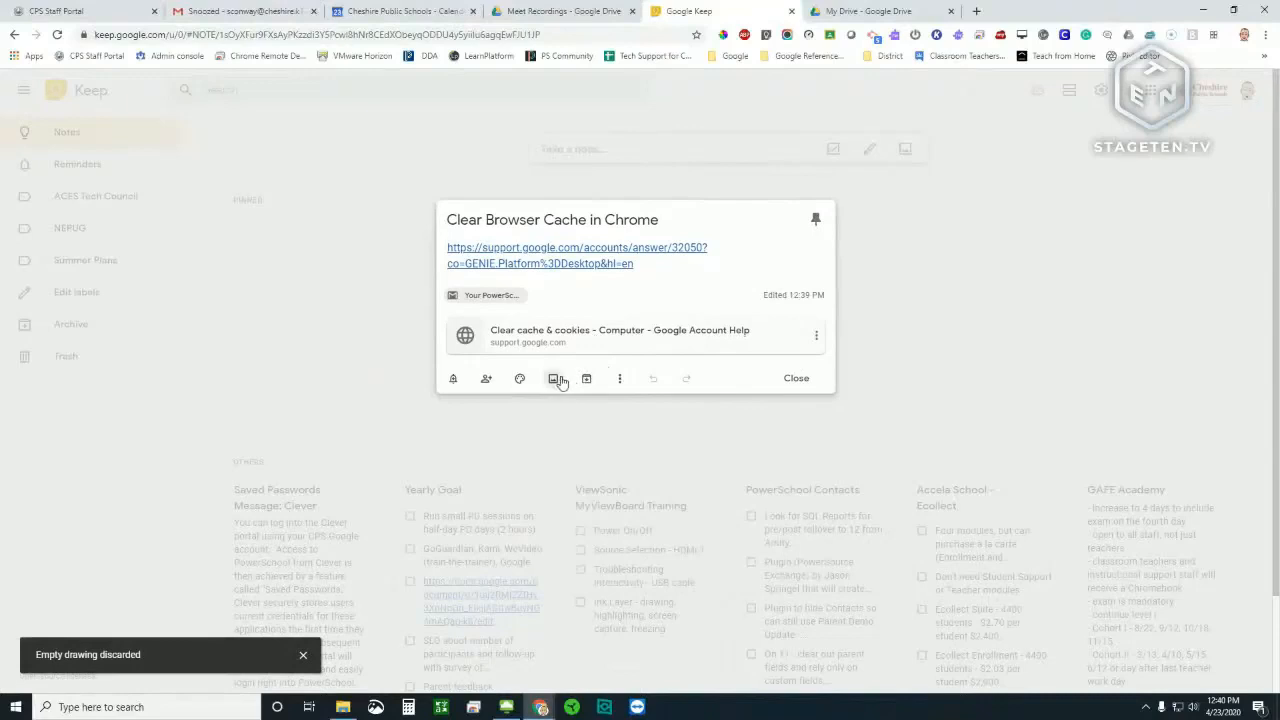
Add a drawing with a freehand pen circle to the note, and delete that drawing before closing the note
left_click(620, 378)
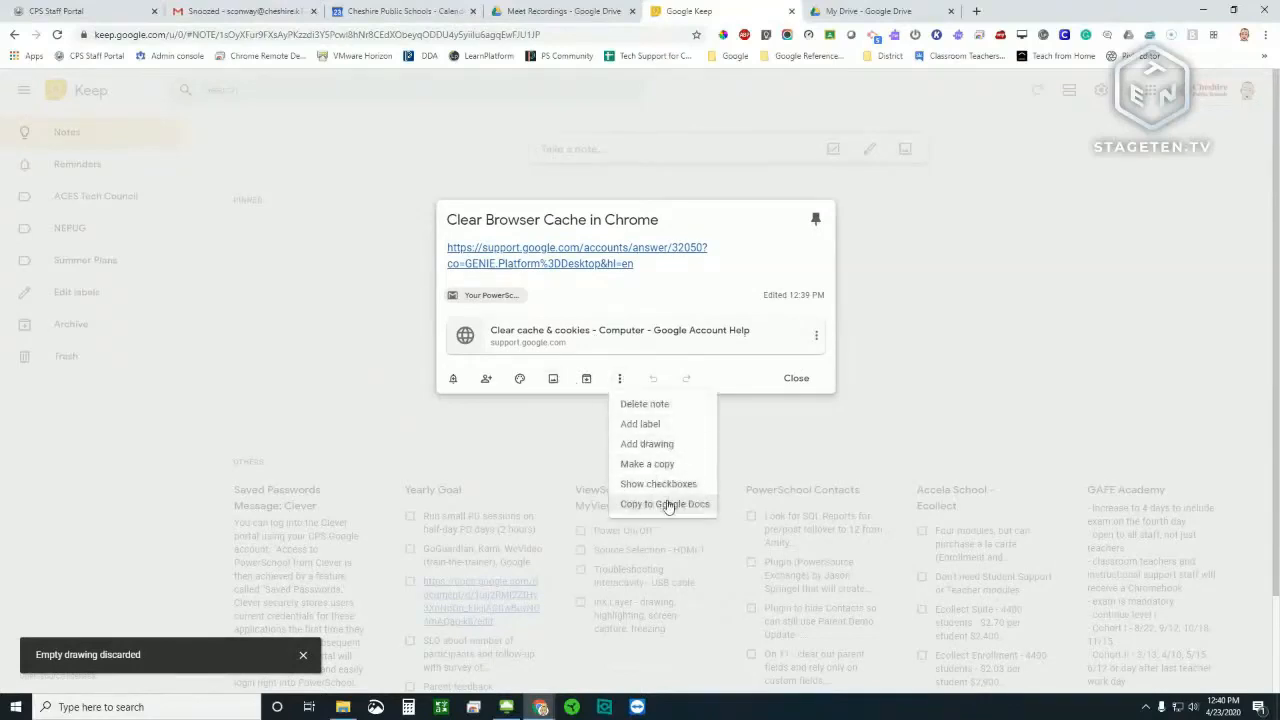
left_click(645, 443)
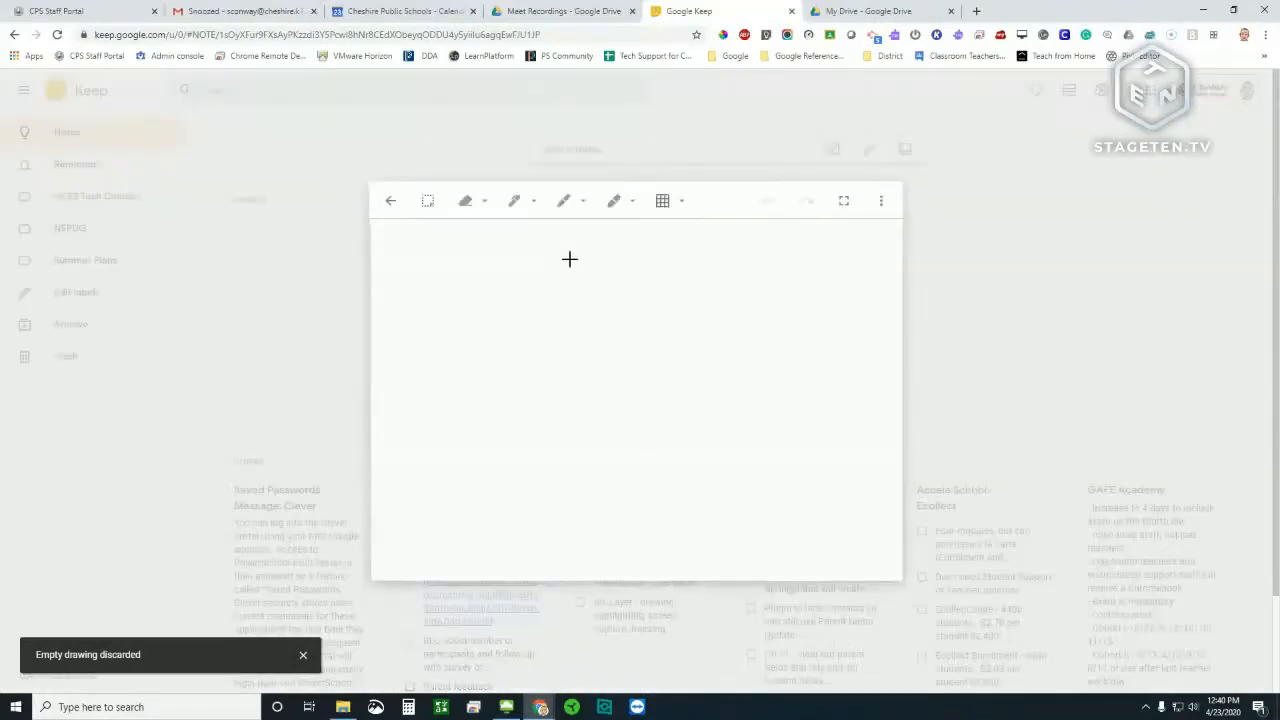
left_click(514, 201)
mouse_move(508, 263)
left_mouse_down()
mouse_move(411, 308)
mouse_move(491, 288)
left_mouse_up()
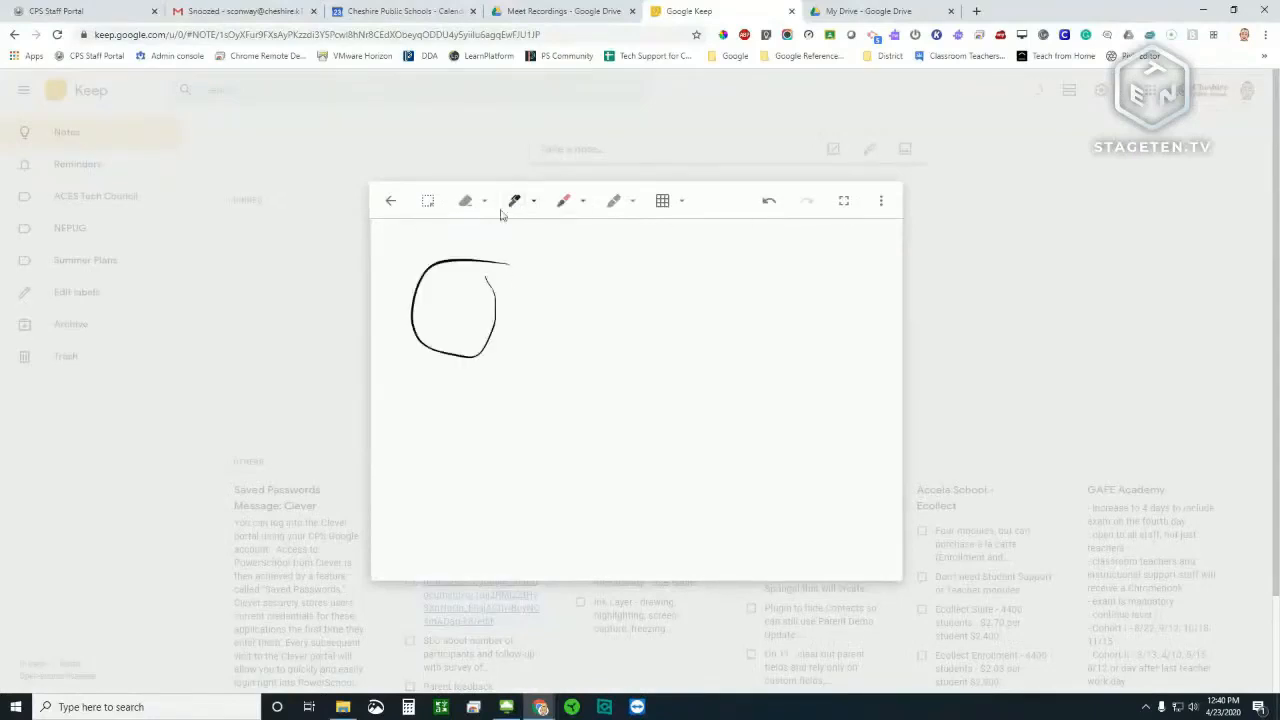
left_click(393, 204)
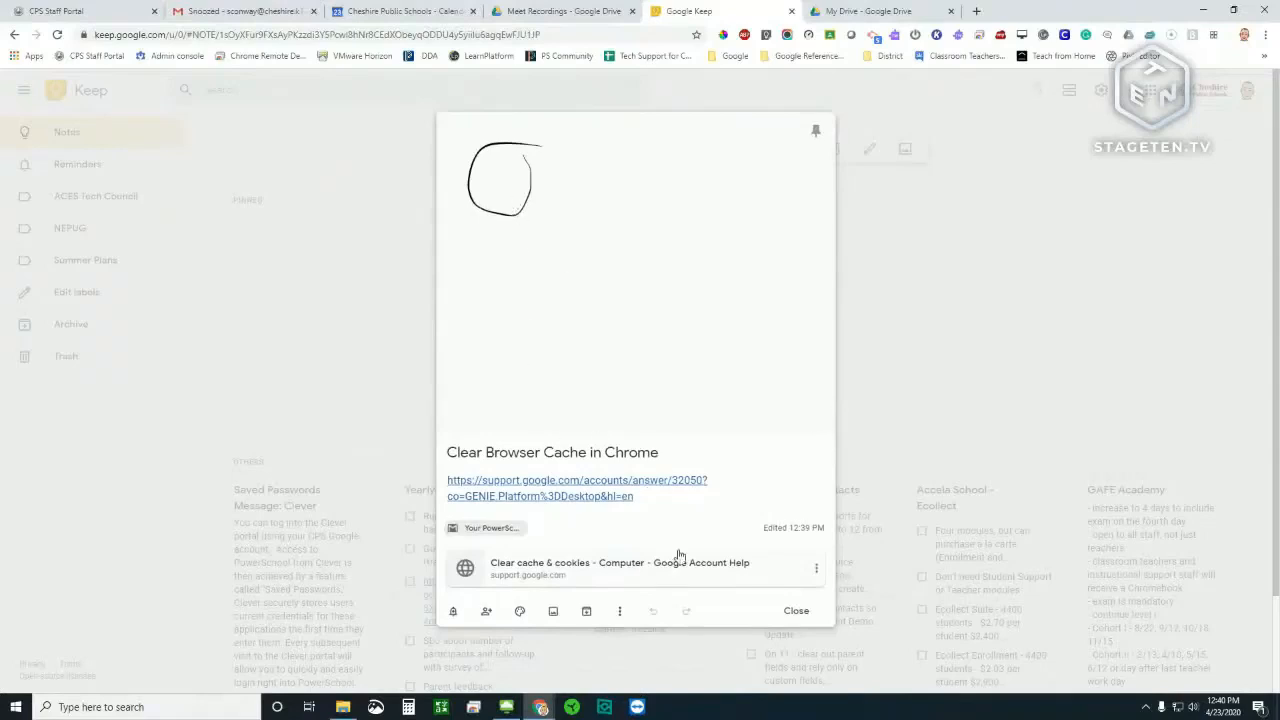
left_click(820, 420)
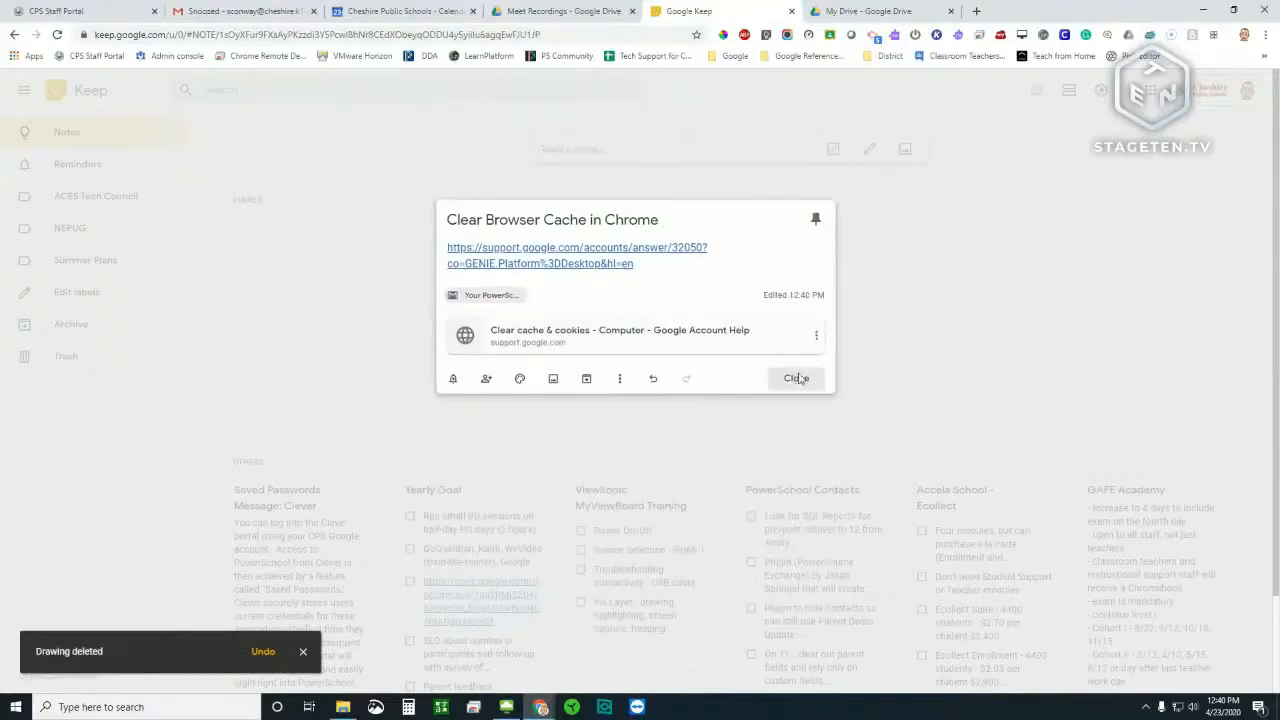
left_click(797, 379)
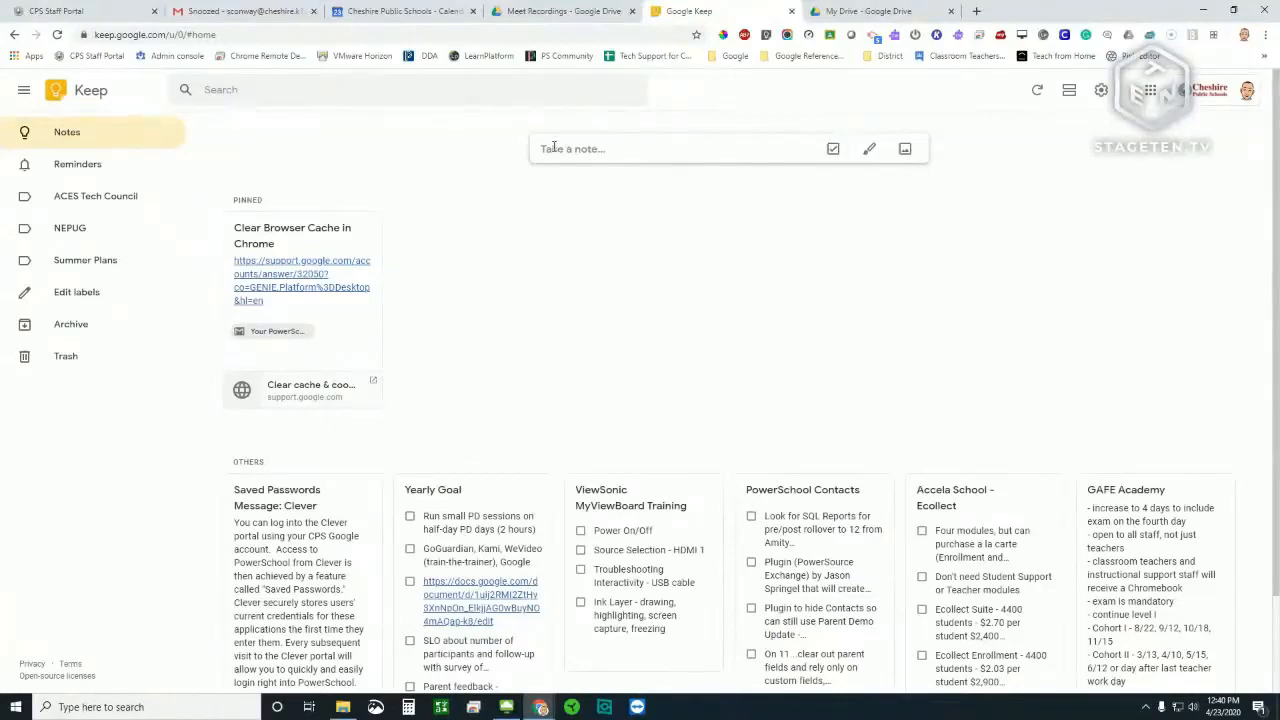
Create a new note titled "Demo Note" with the text "These notes are for demo purposes."
left_click(612, 149)
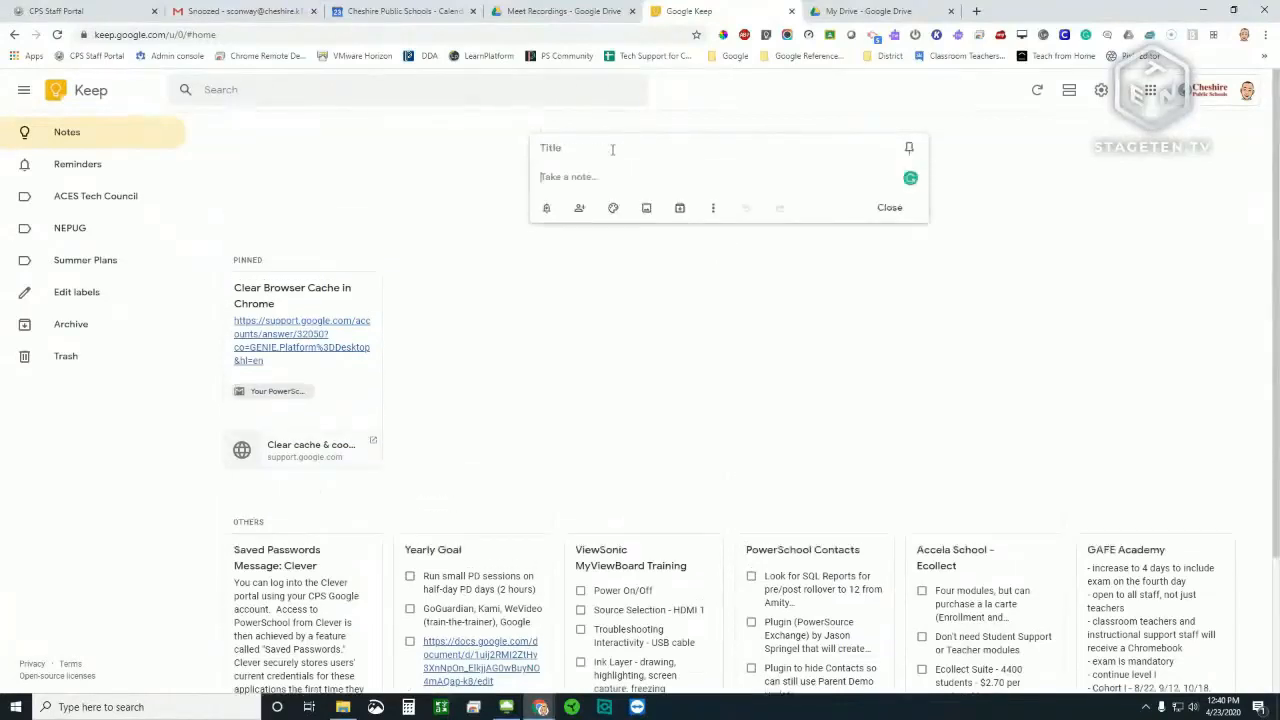
left_click(591, 149)
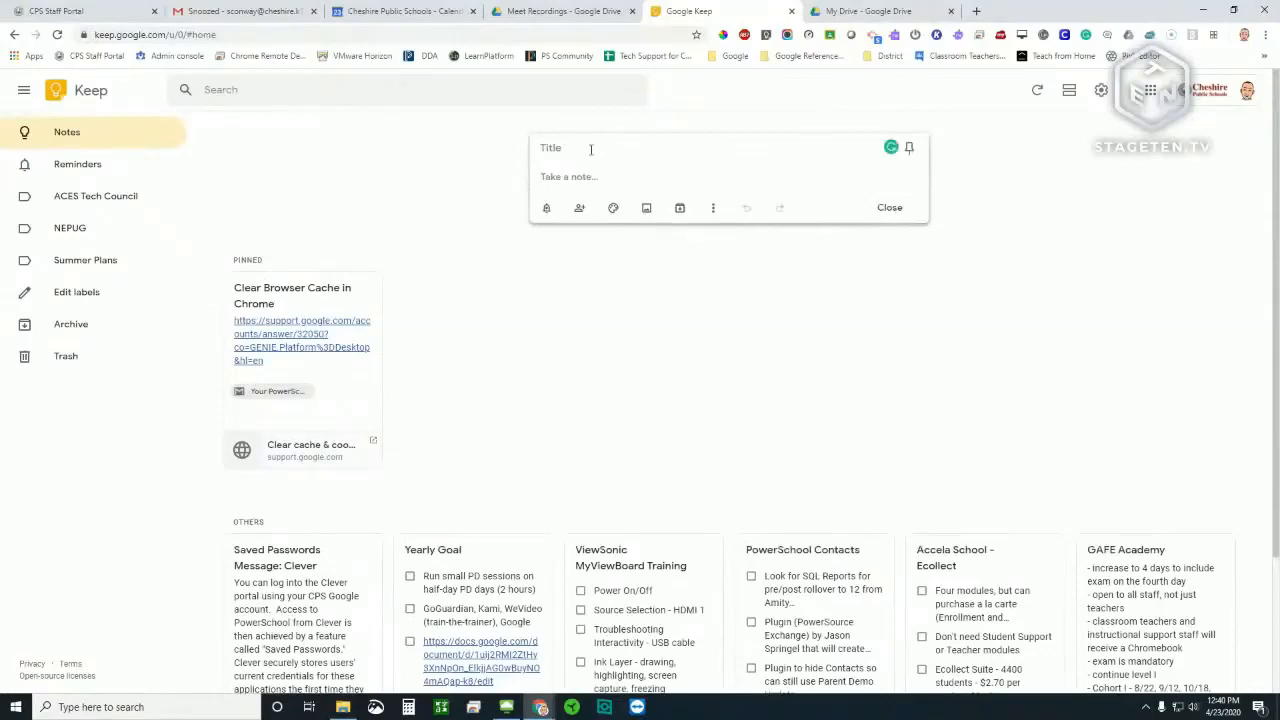
type("Demo Note")
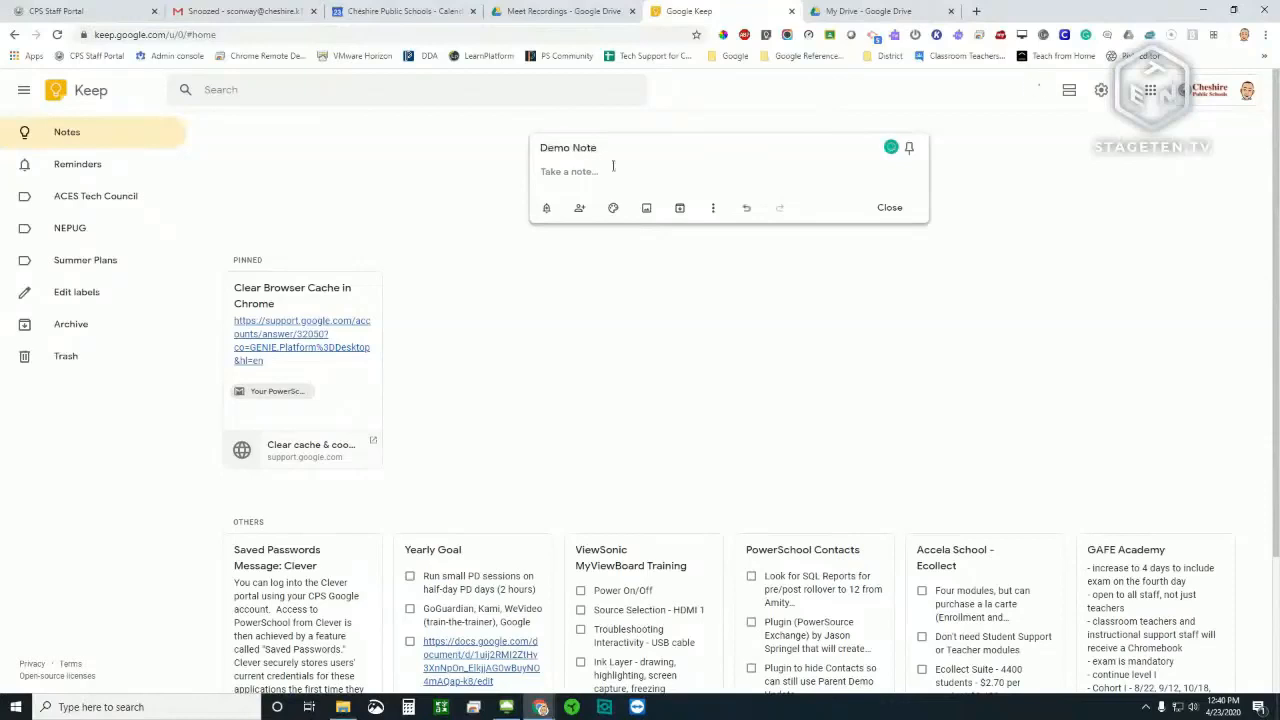
left_click(576, 170)
type("These notes are for demo purposes.")
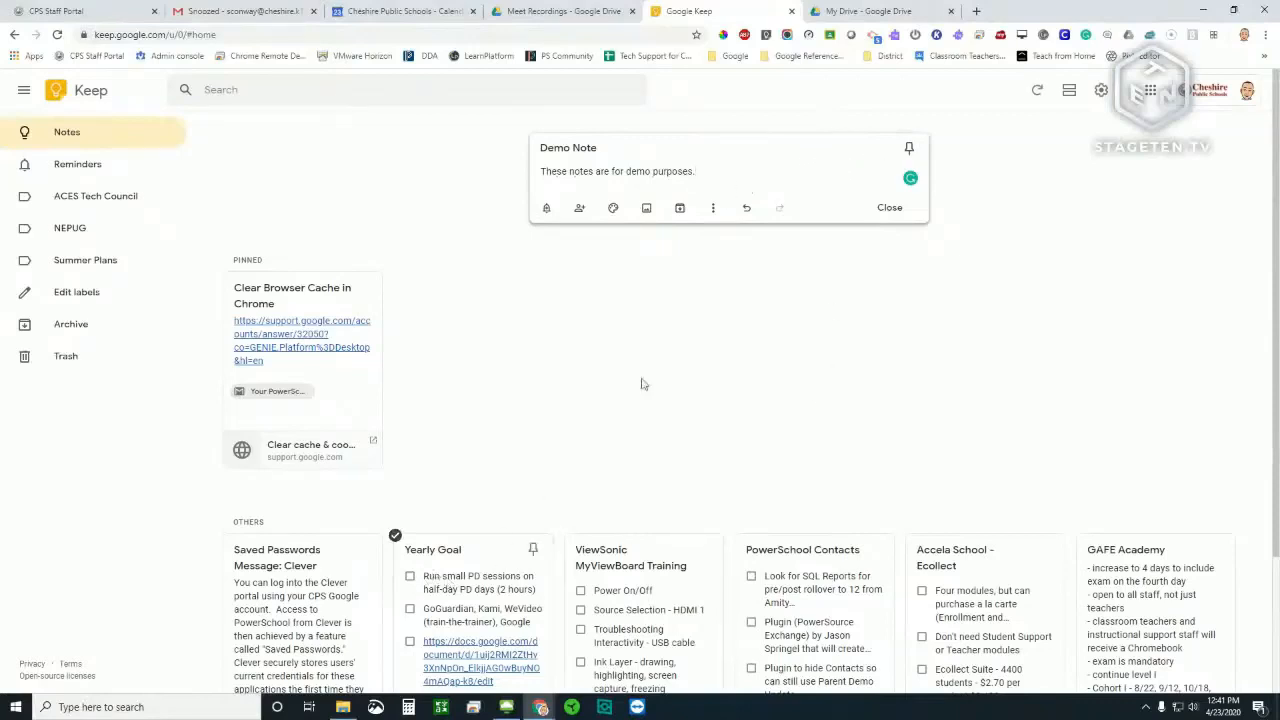
Show checkboxes in the Demo Note and add the list item "Agenda items"
left_click(713, 210)
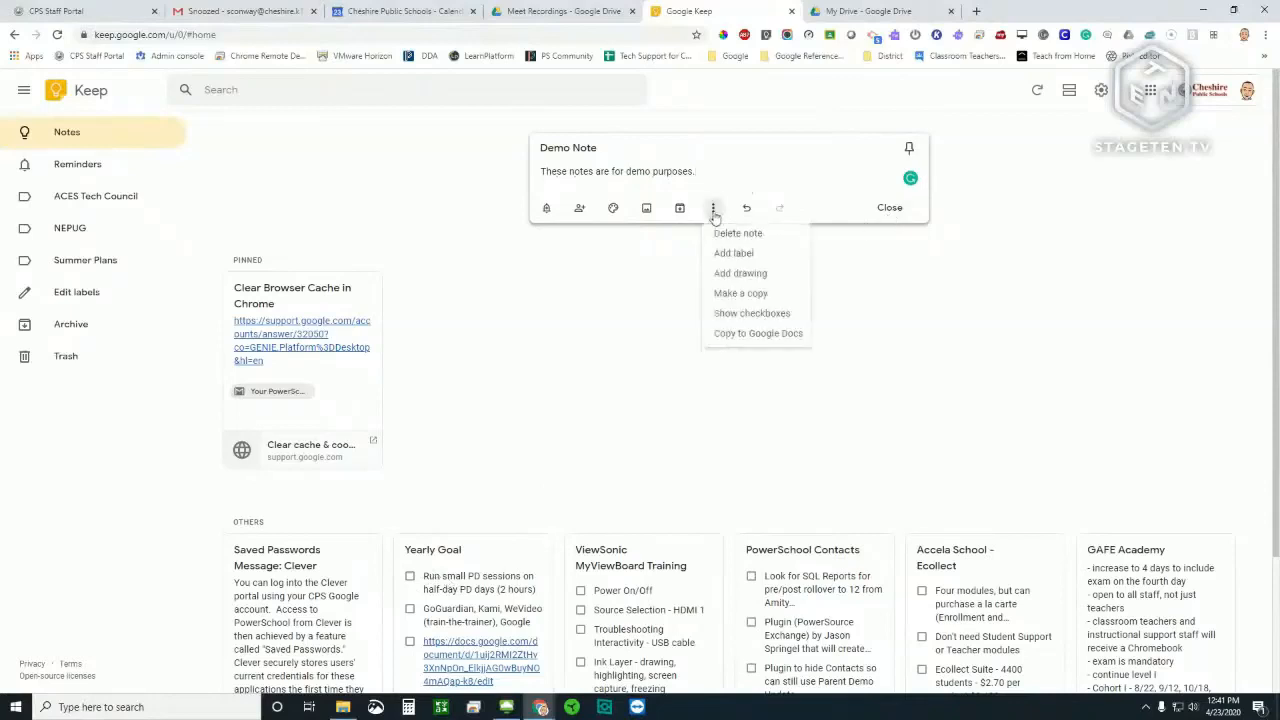
left_click(764, 318)
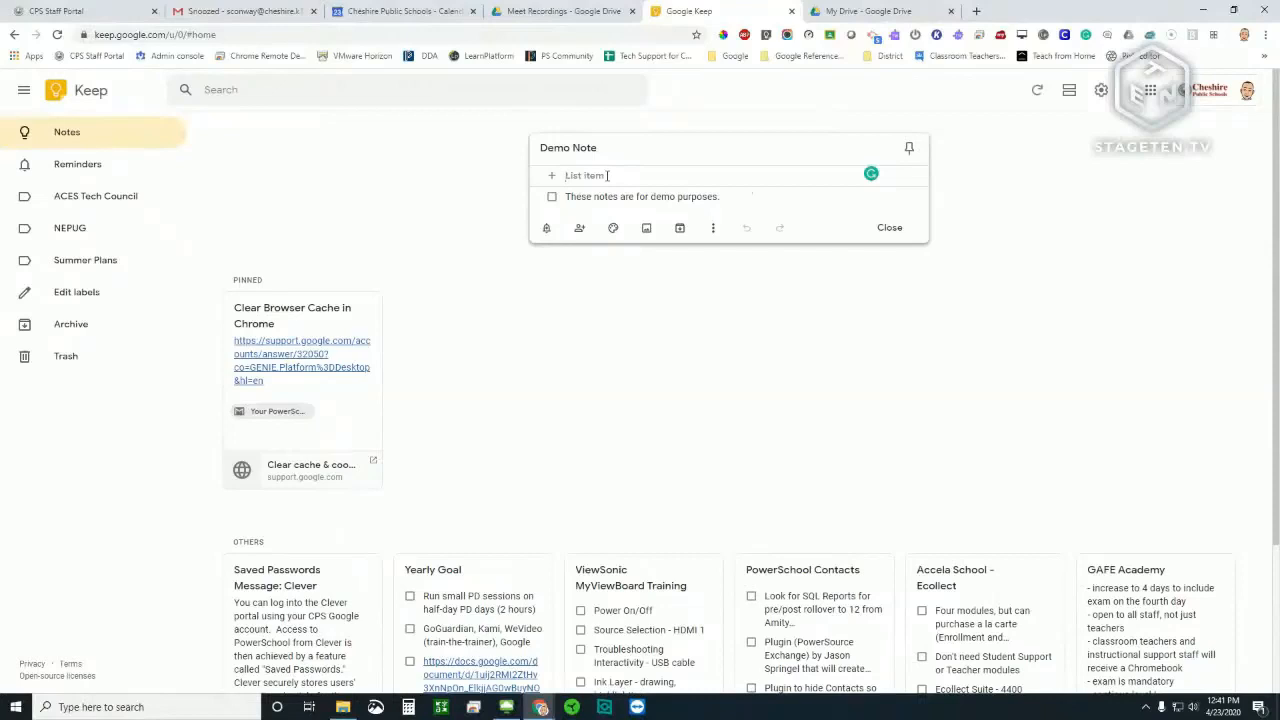
type("Agenda Items")
left_click(746, 202)
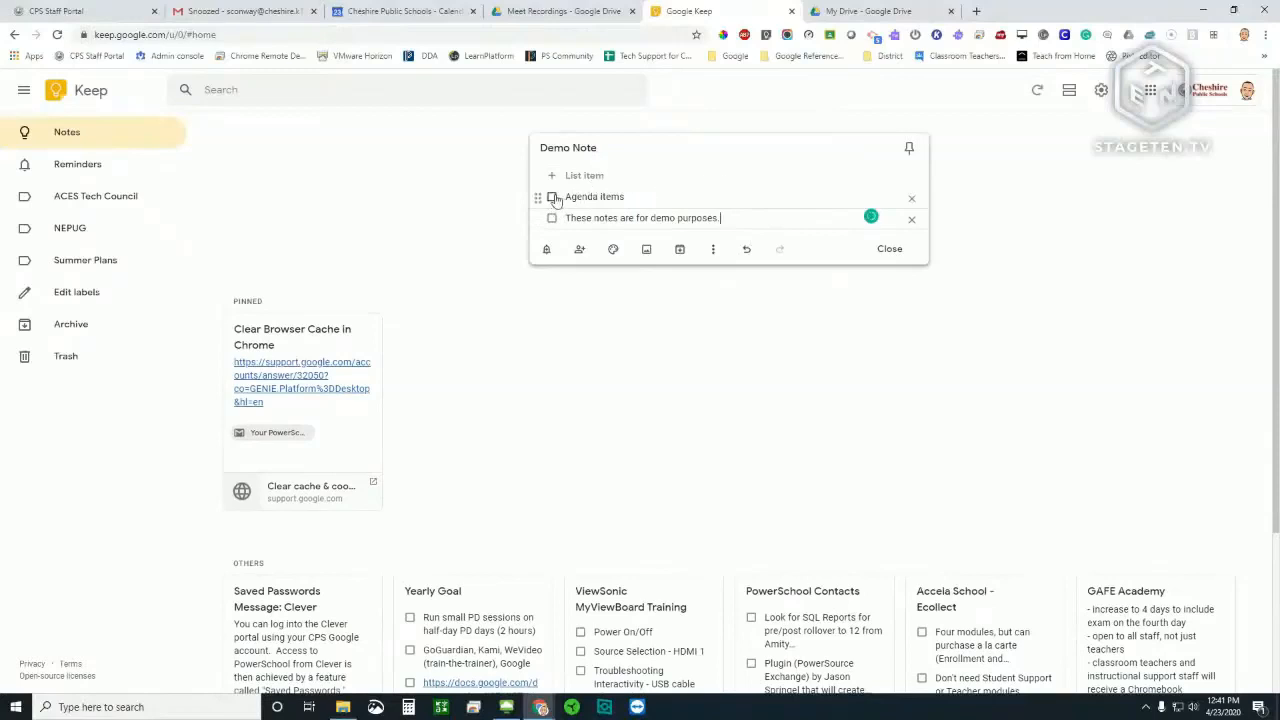
Check off "Agenda items" in the Demo Note and uncheck all items again
left_click(553, 198)
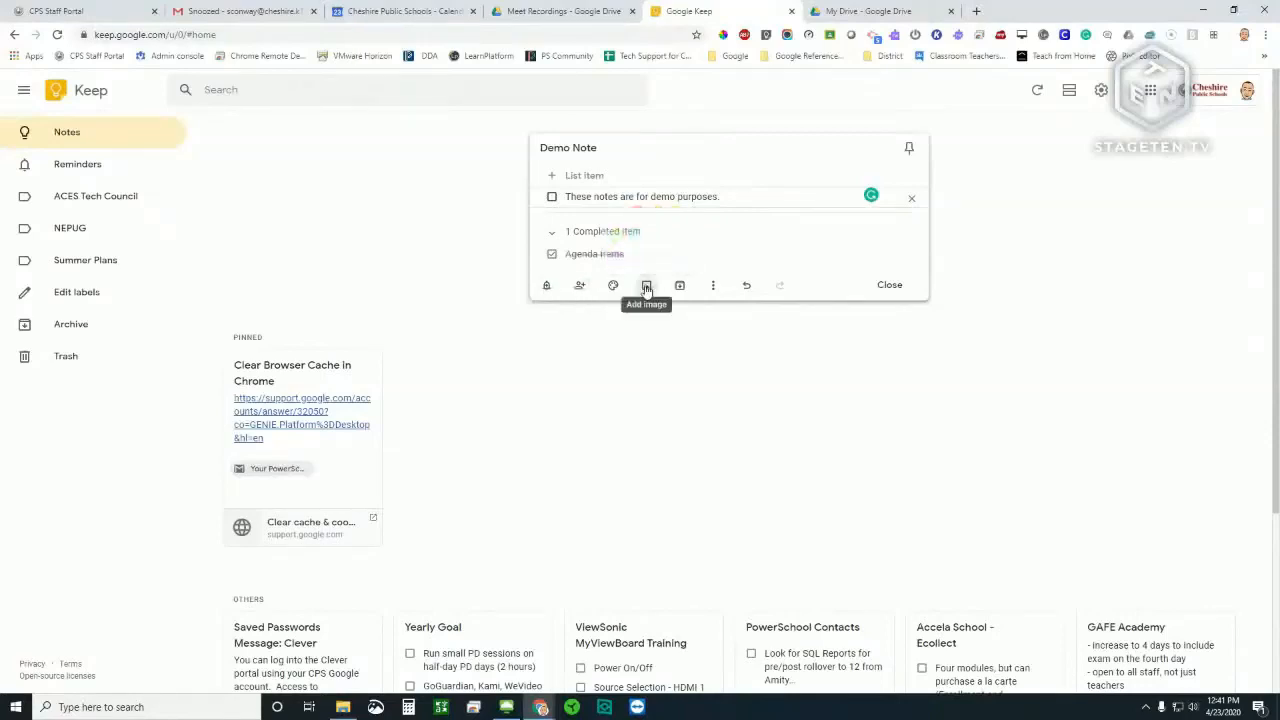
left_click(711, 287)
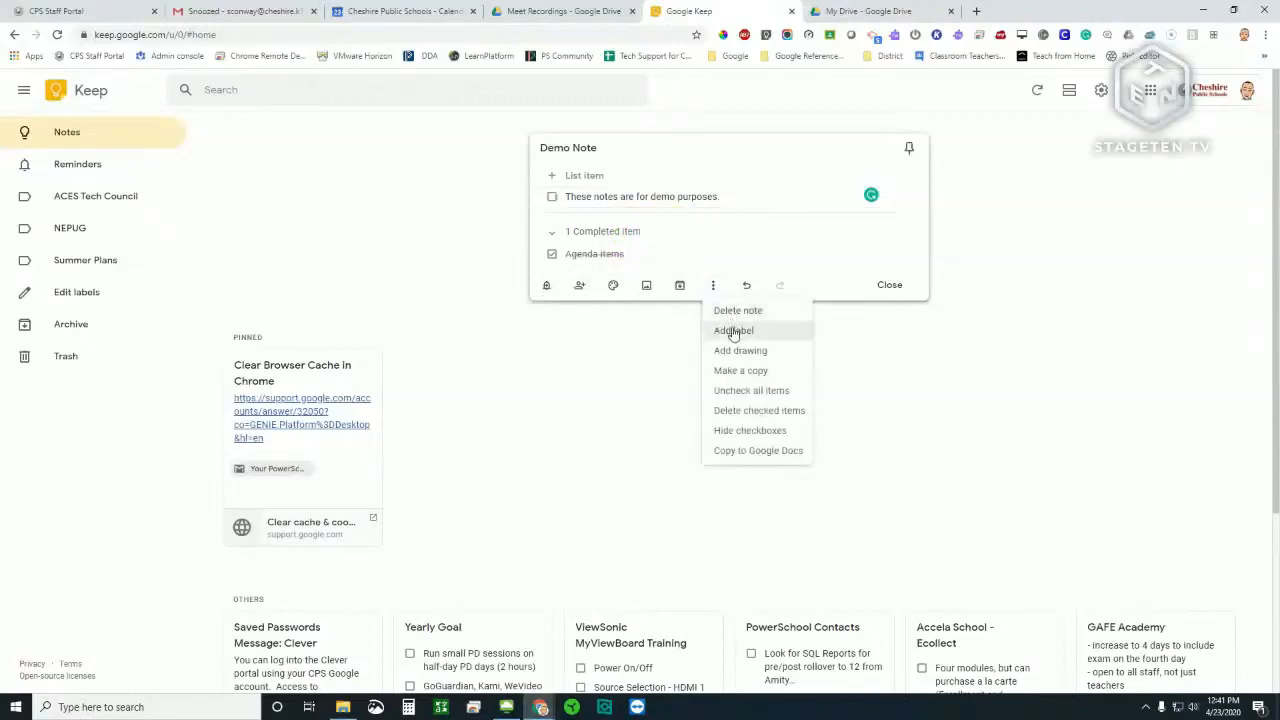
left_click(763, 390)
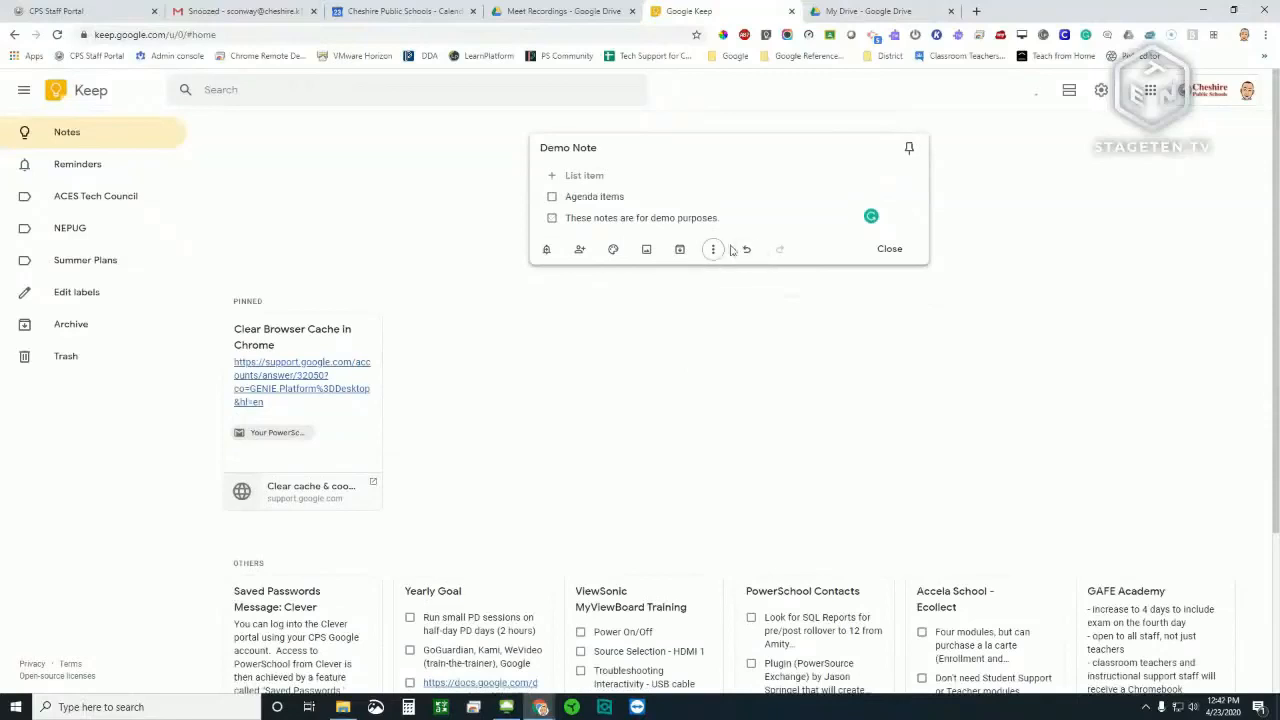
Hide the checkboxes of the Demo Note to preview plain text and show them again
left_click(713, 249)
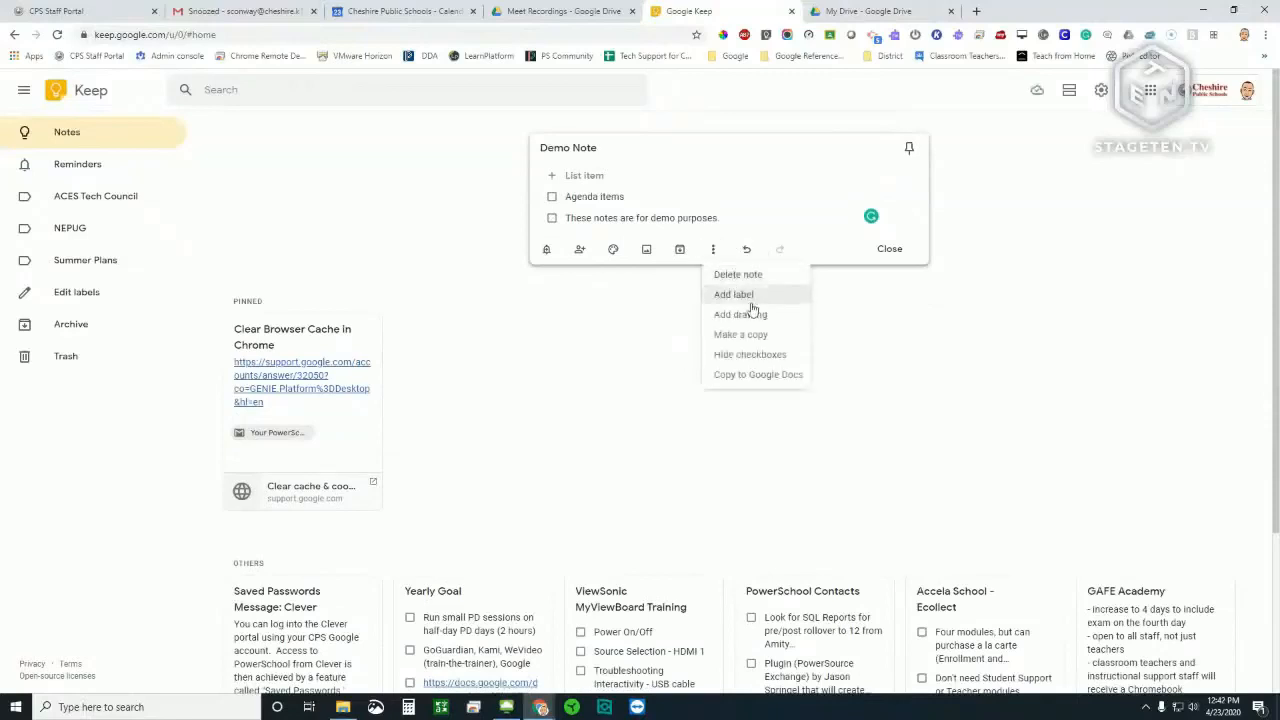
left_click(780, 356)
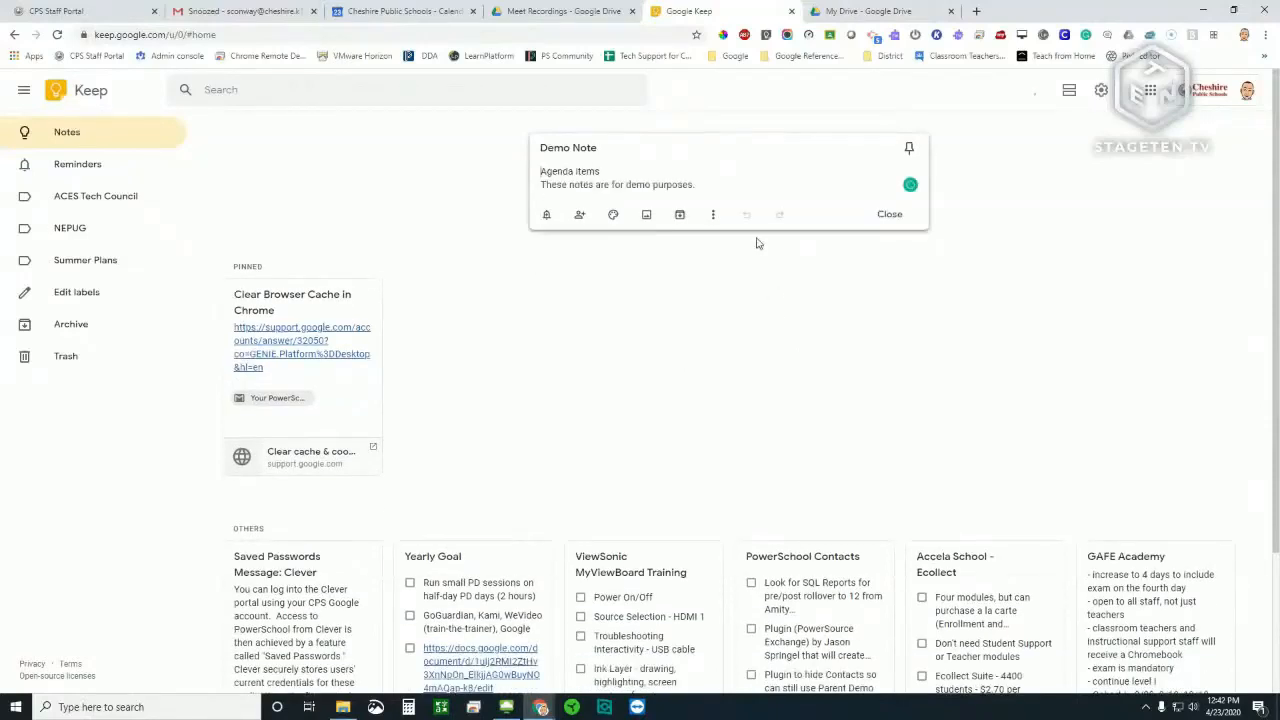
left_click(713, 214)
left_click(752, 321)
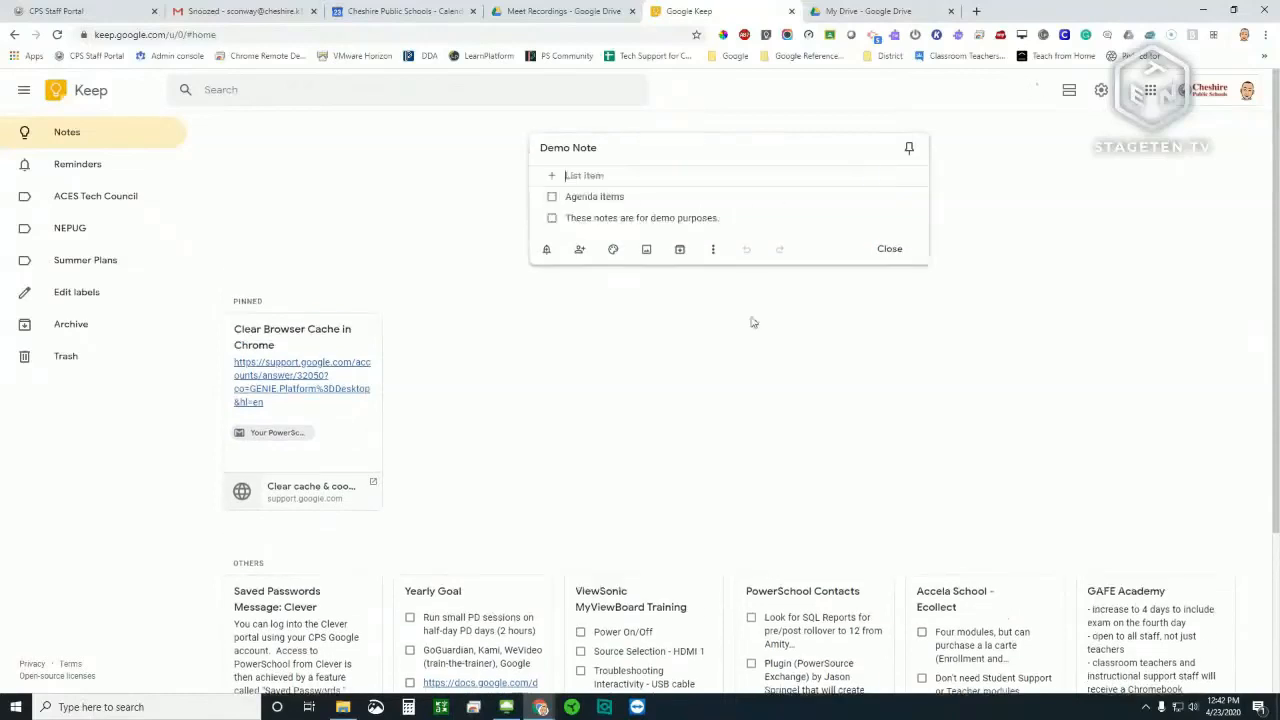
Copy the Demo Note to Google Docs and view the resulting document before returning to Google Keep
left_click(714, 251)
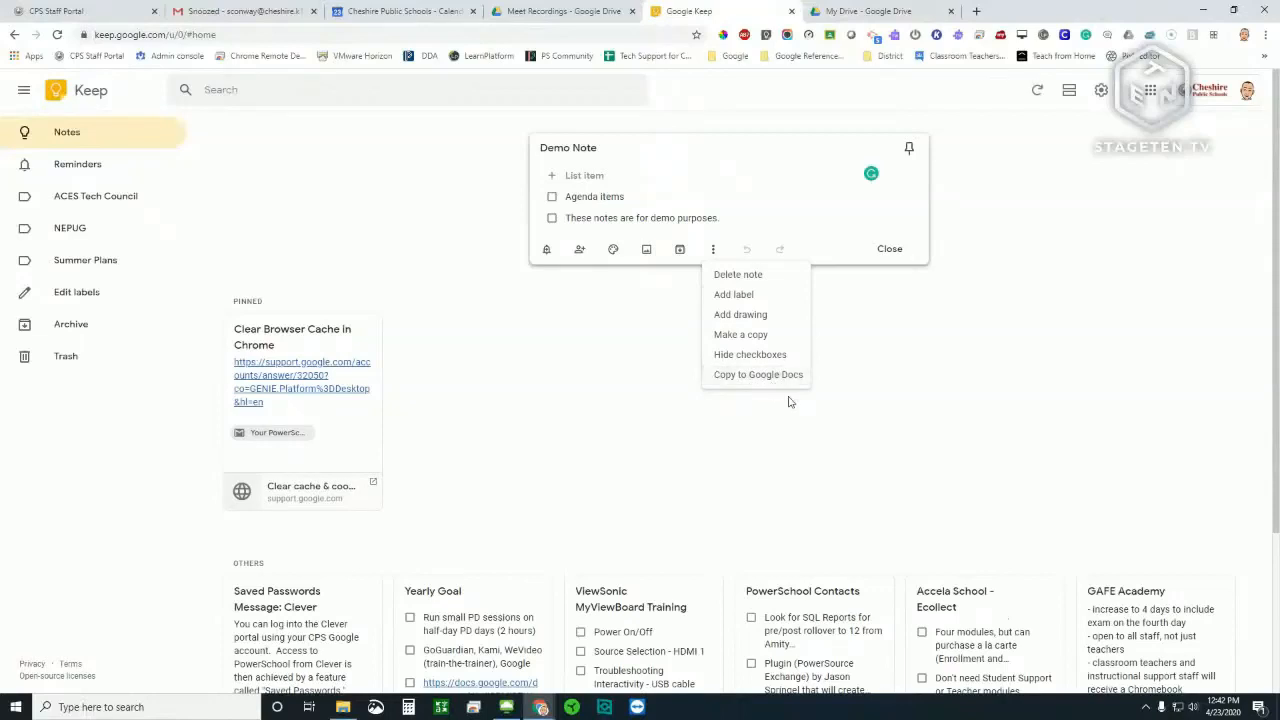
left_click(755, 377)
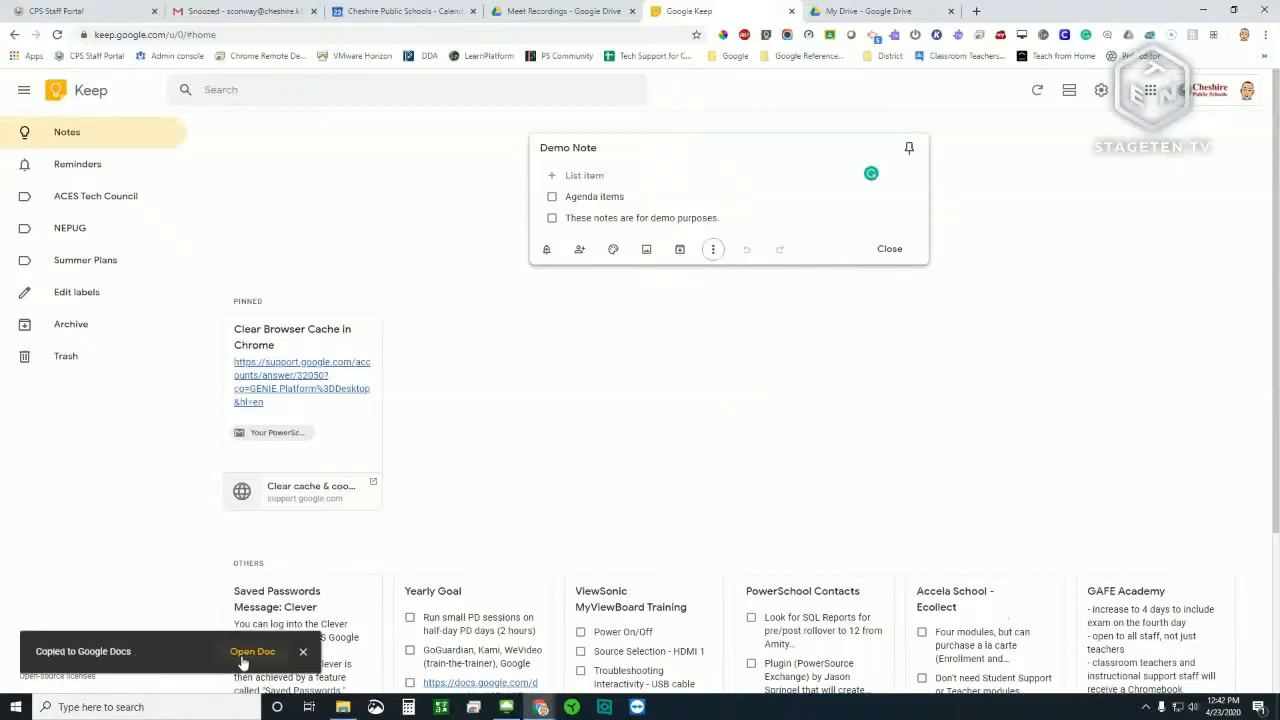
left_click(243, 656)
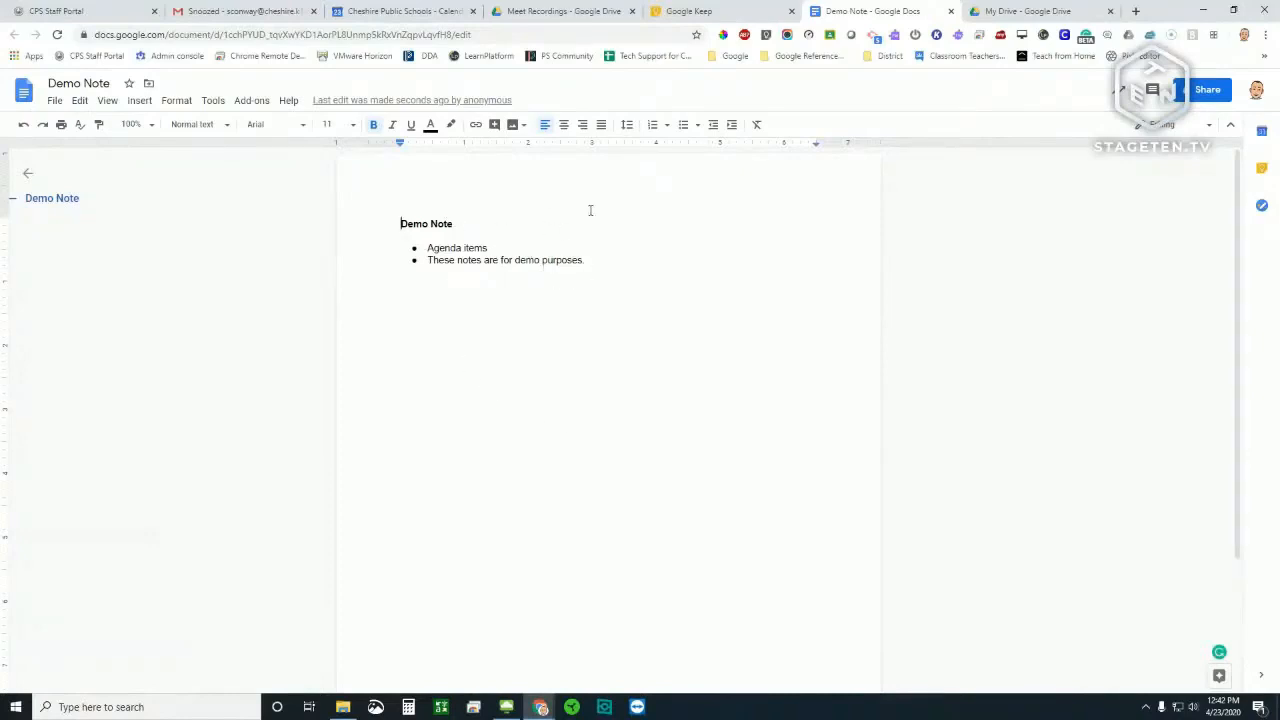
left_click(688, 11)
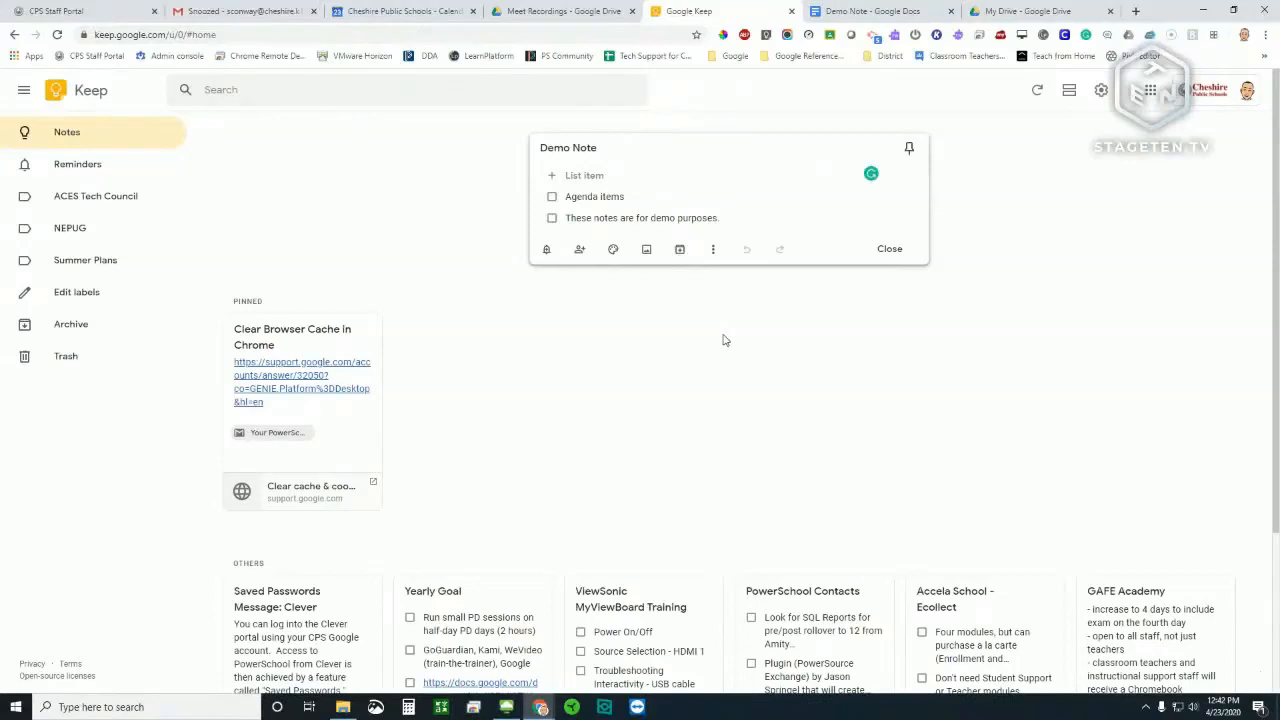
Close the Demo Note editor, then pin the note and set its color to Green
left_click(875, 250)
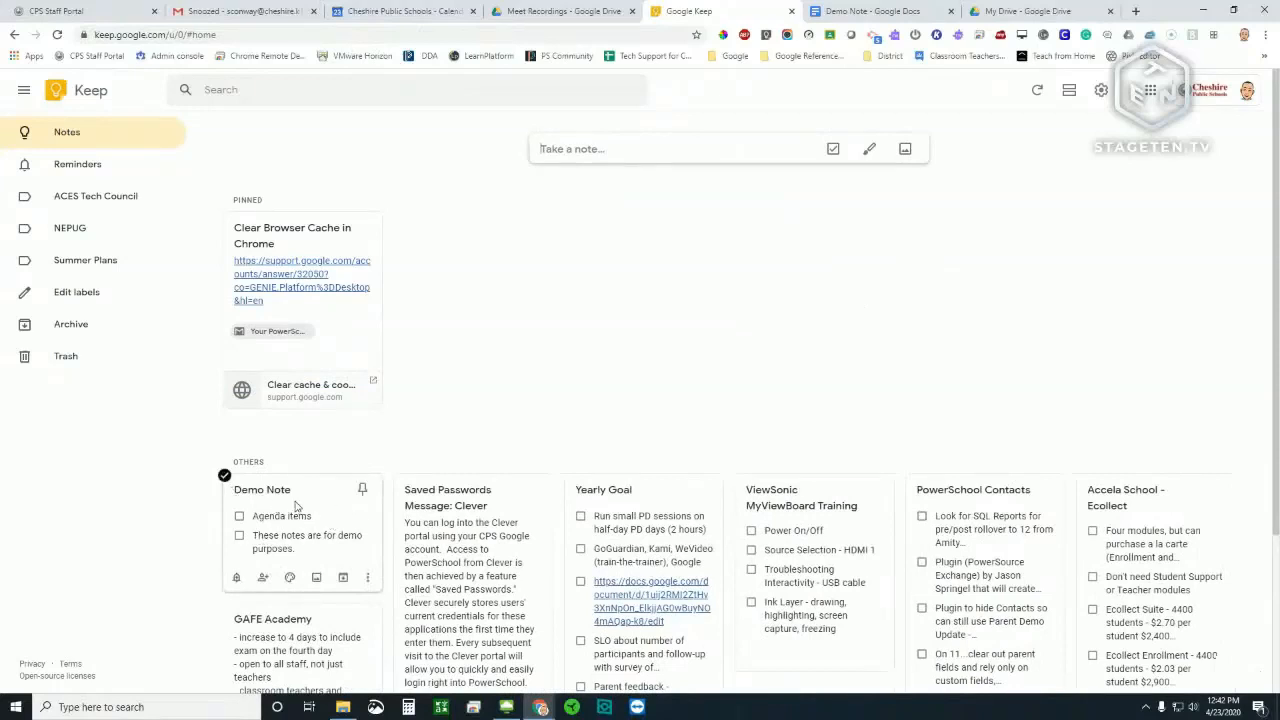
left_click(362, 489)
mouse_move(289, 318)
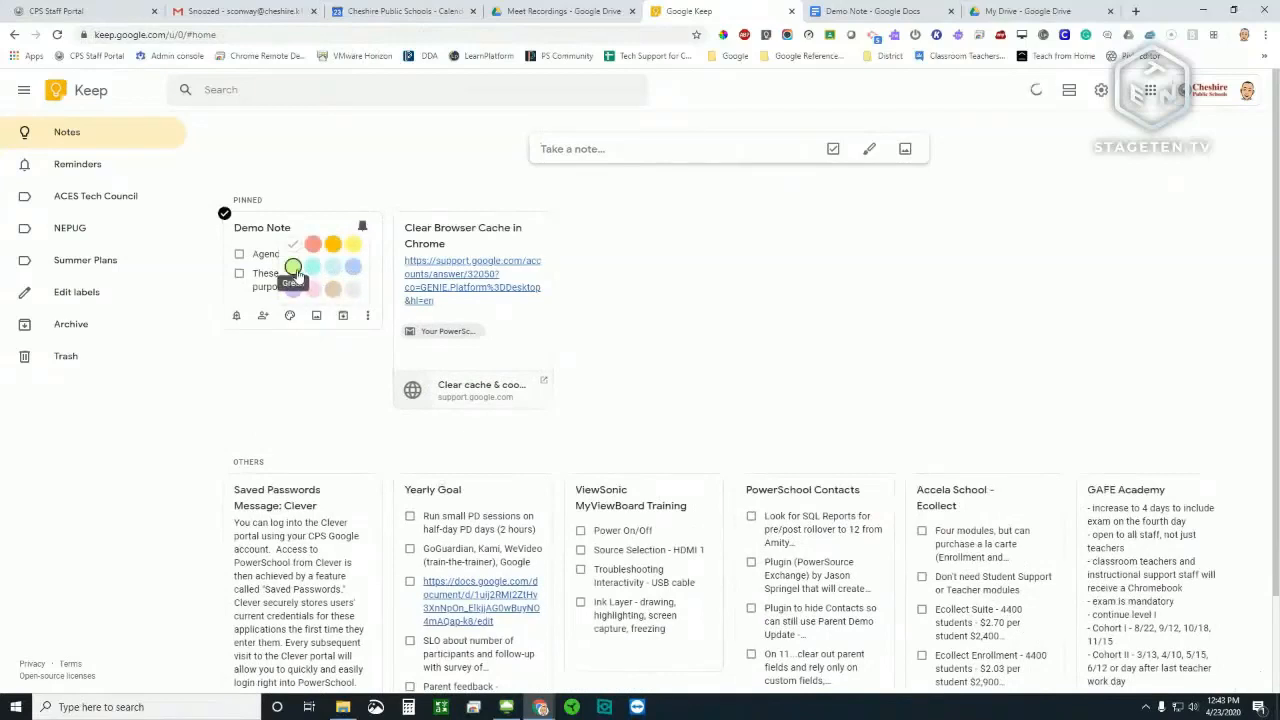
left_click(293, 268)
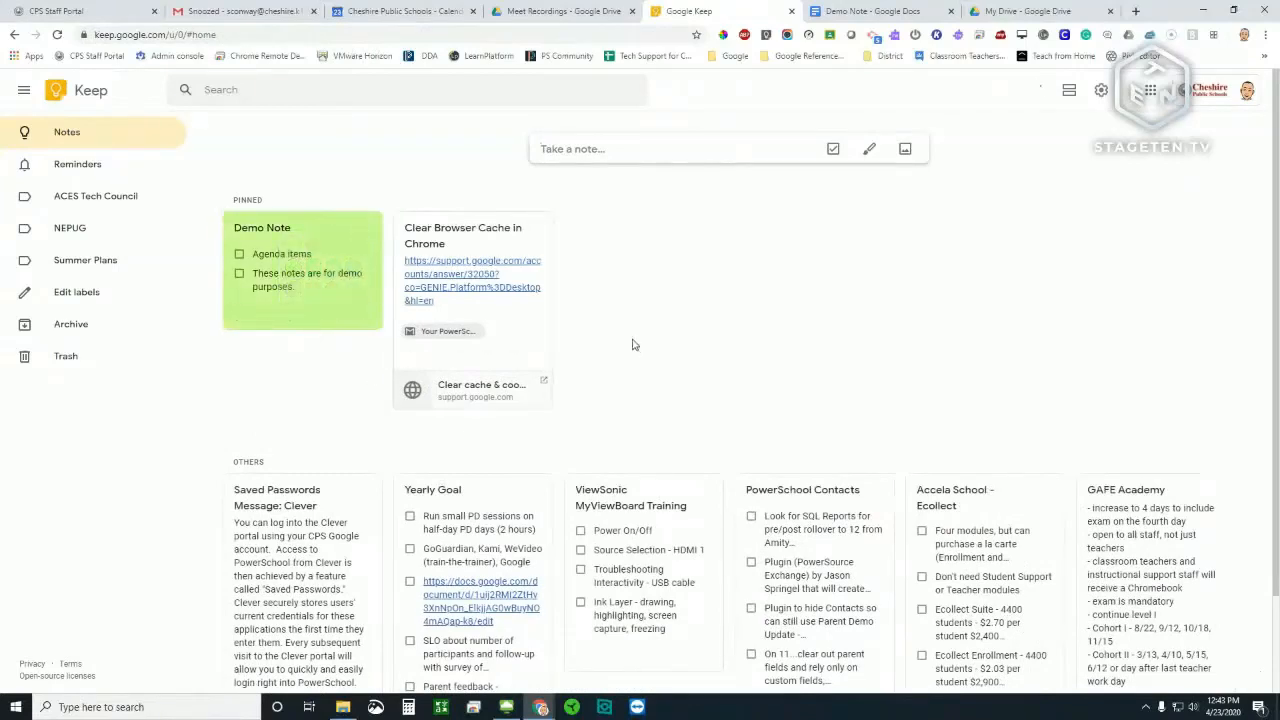